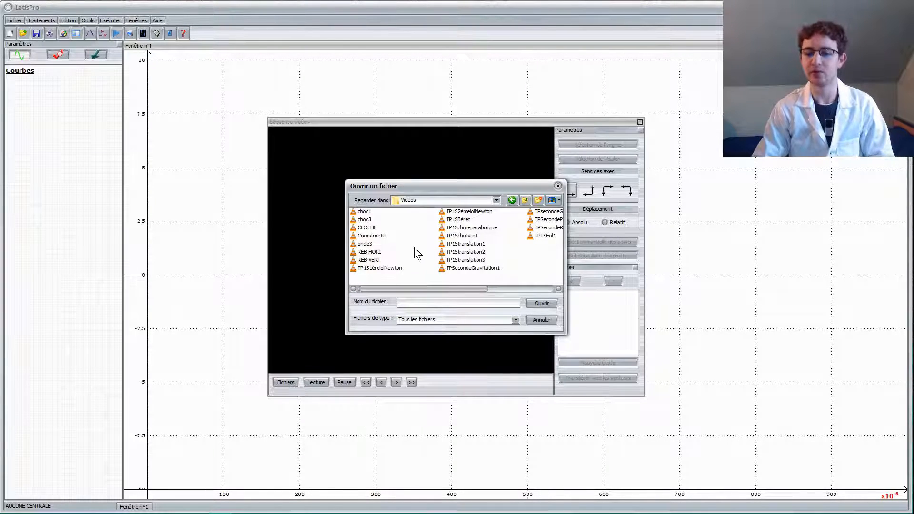
- Load the video TP1Schuteparabolique.avi and rewind it to its first image
click(446, 229)
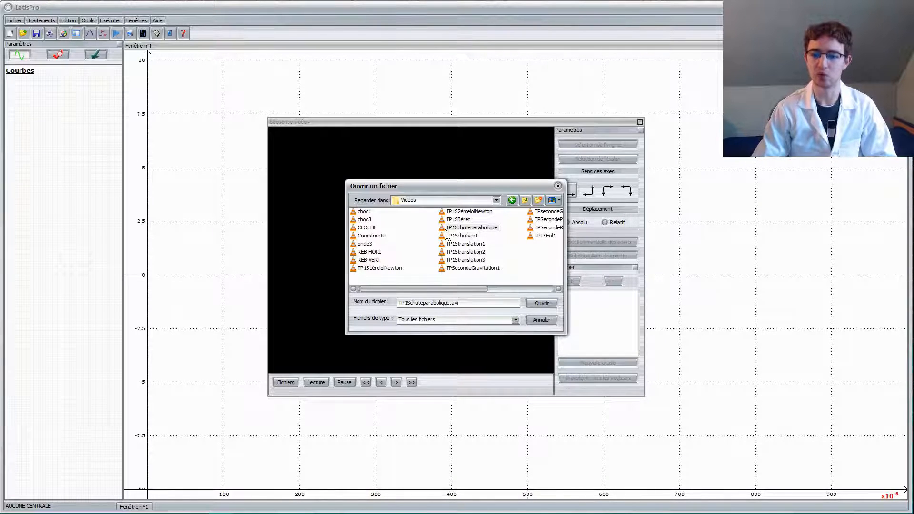
click(536, 301)
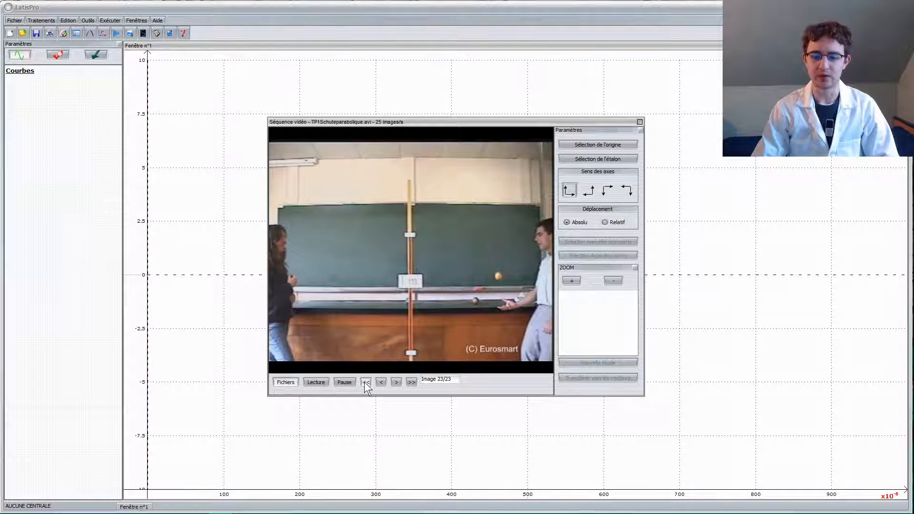
click(365, 382)
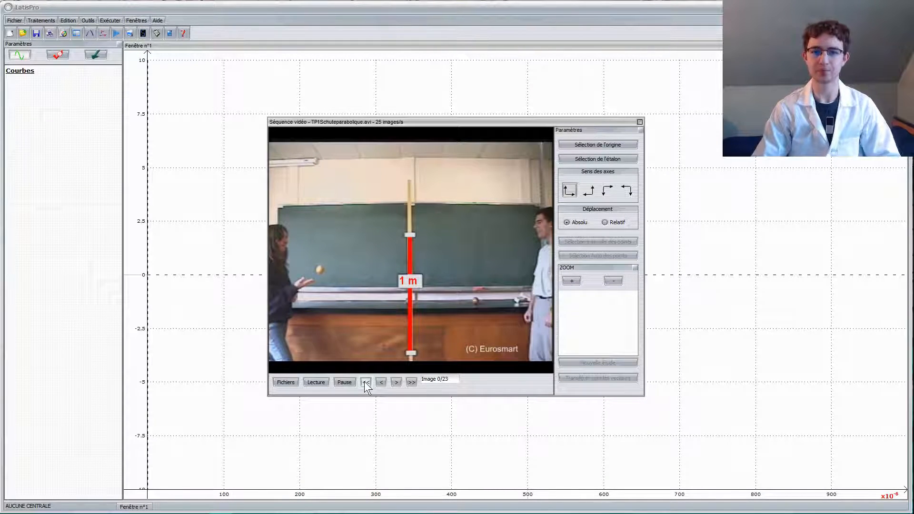
- Place the origin on the ball in the first image and calibrate a 1 m scale between the two white markers of the ruler
click(576, 145)
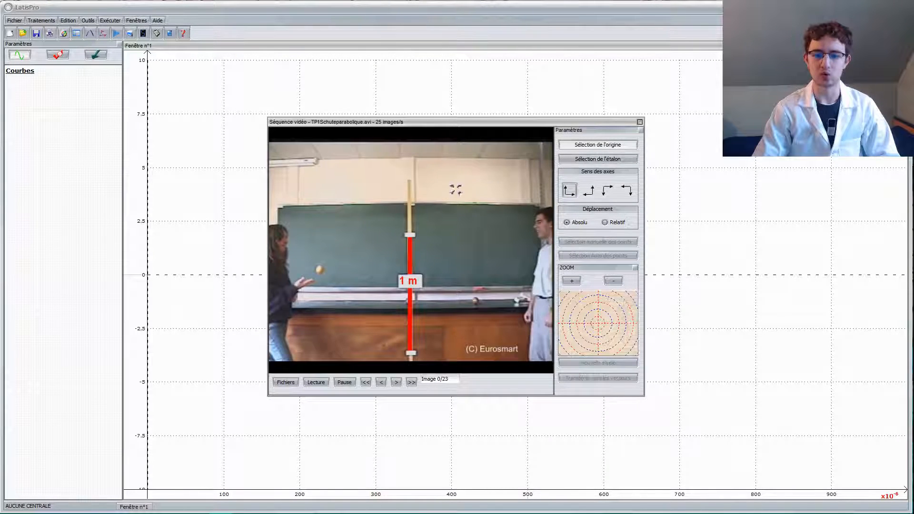
click(320, 269)
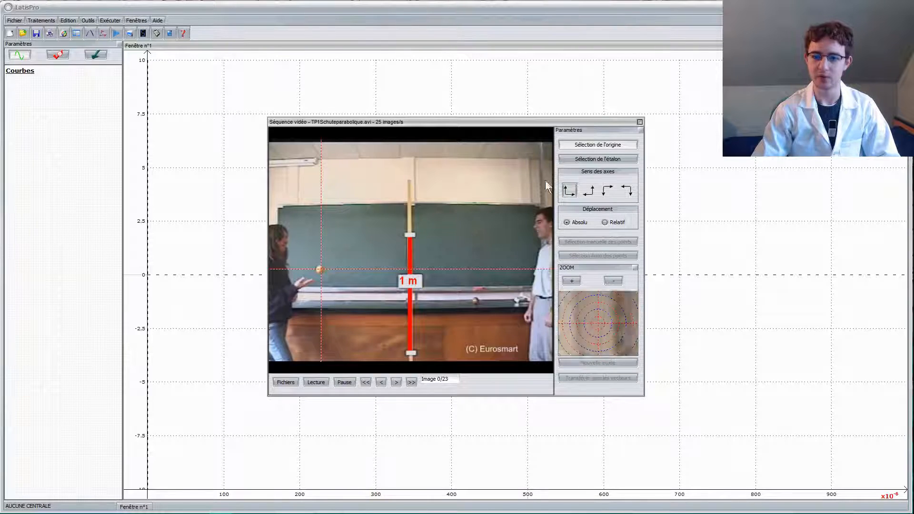
click(573, 161)
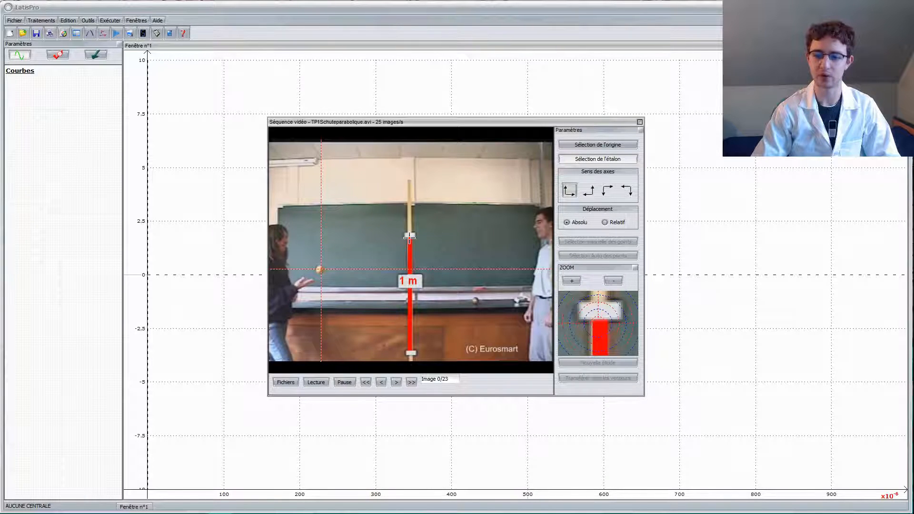
drag(419, 334, 419, 350)
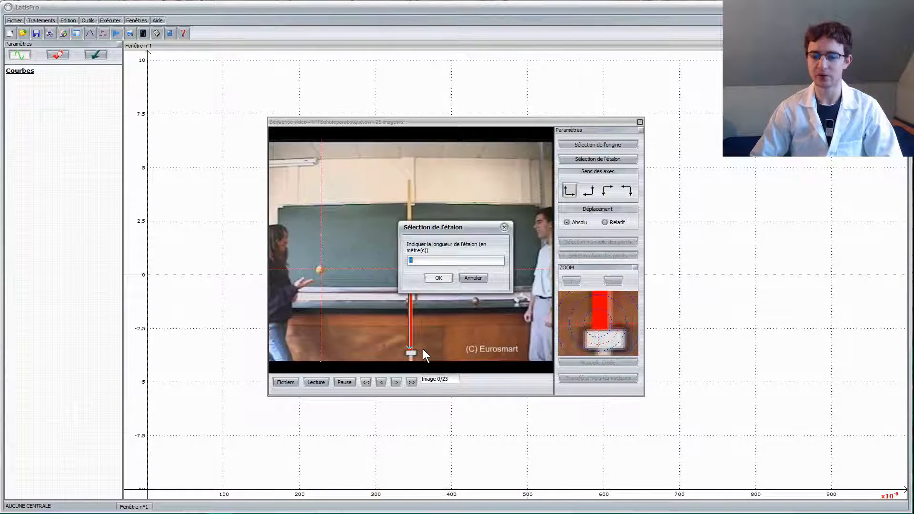
key(Return)
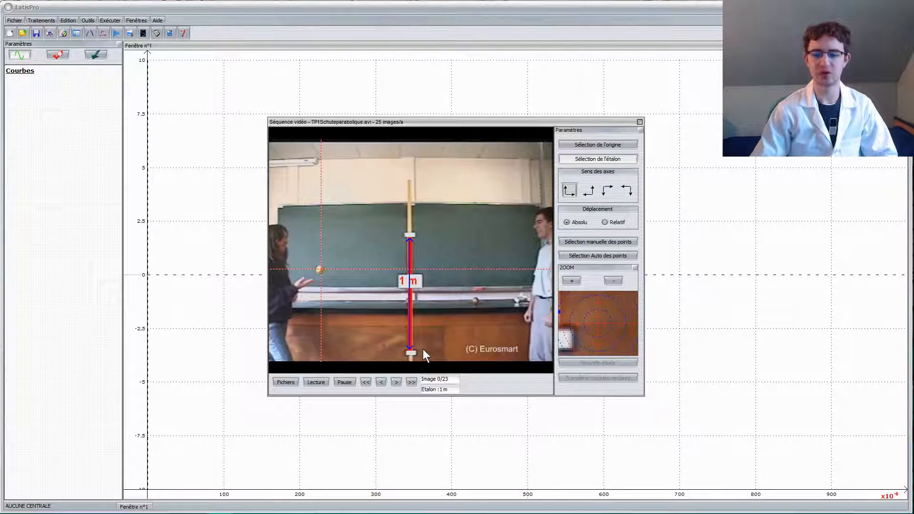
- Manually mark the ball's position on every image of the throw, from image 0 to image 23, and close the video window
click(583, 241)
click(322, 269)
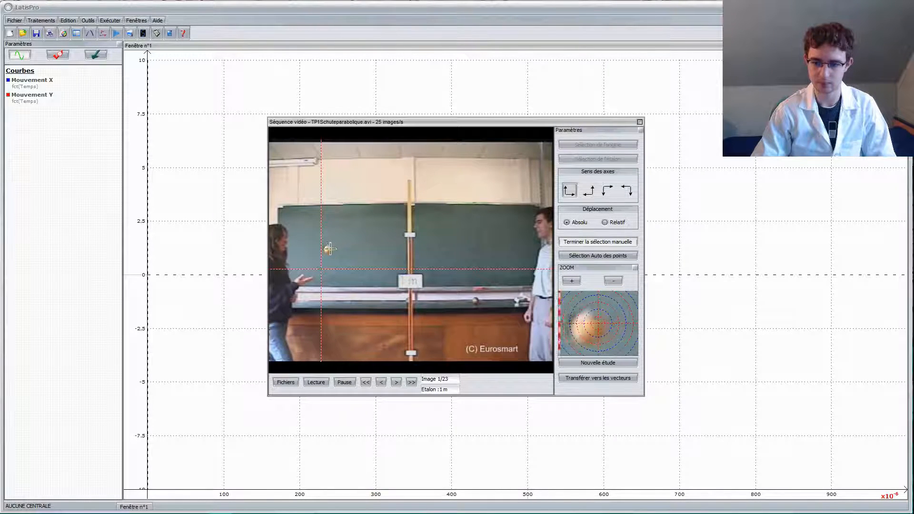
click(328, 248)
click(337, 230)
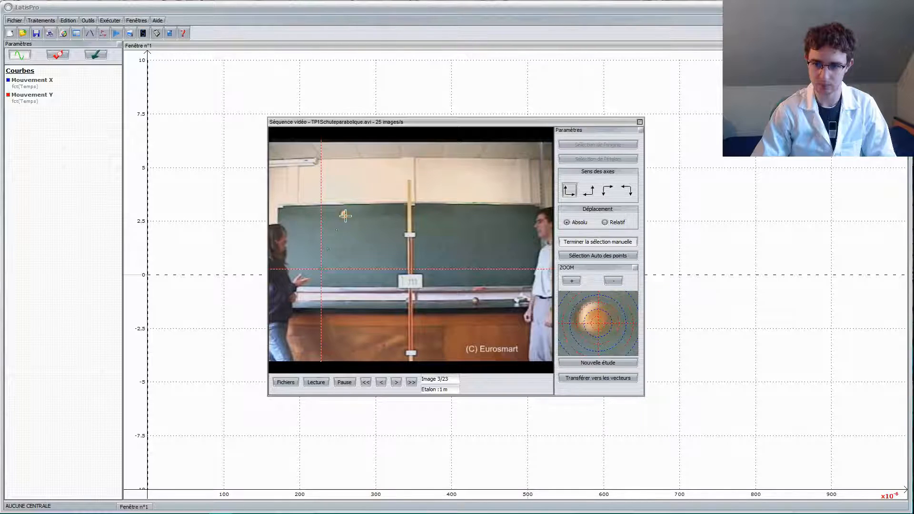
click(344, 215)
click(354, 196)
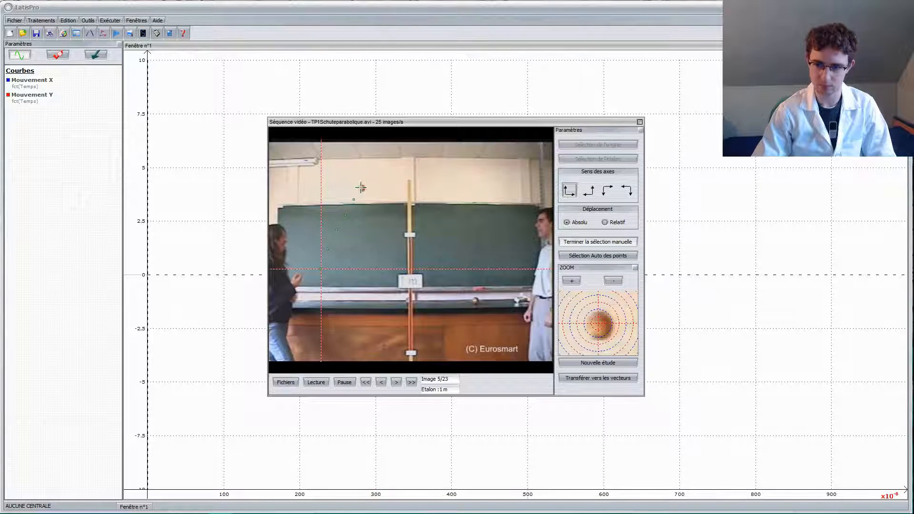
click(361, 188)
click(369, 177)
click(376, 170)
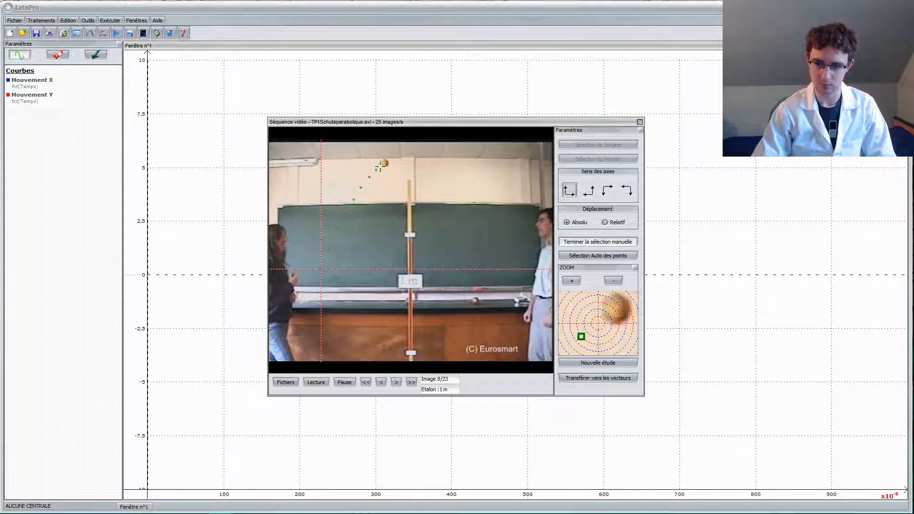
click(384, 162)
click(392, 158)
click(400, 155)
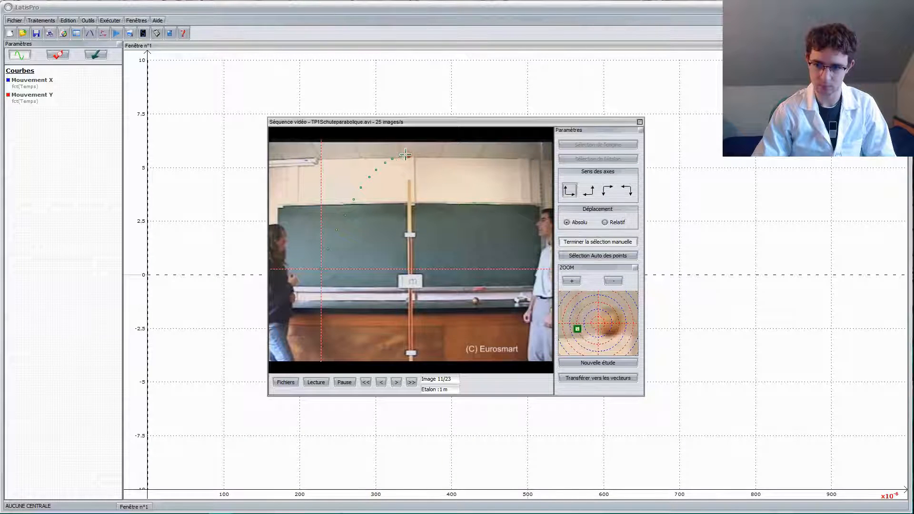
click(408, 153)
click(416, 155)
click(423, 158)
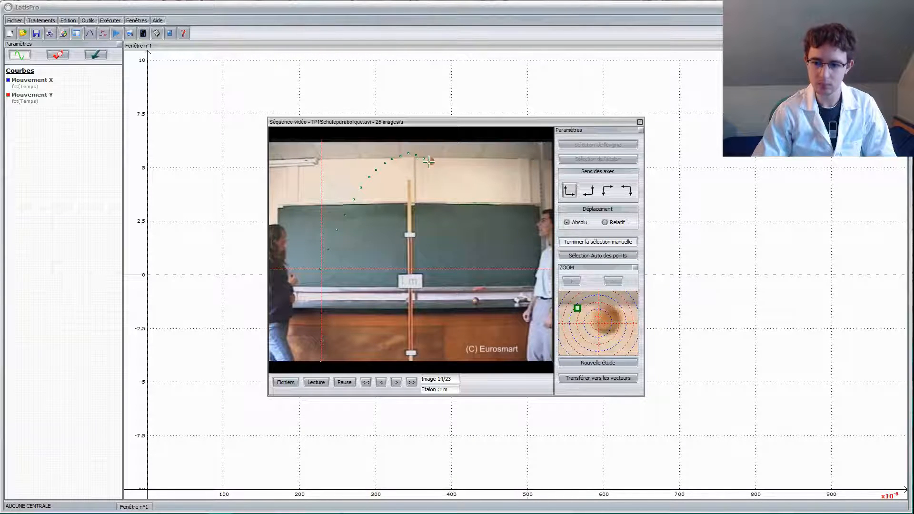
click(431, 162)
click(438, 167)
click(445, 174)
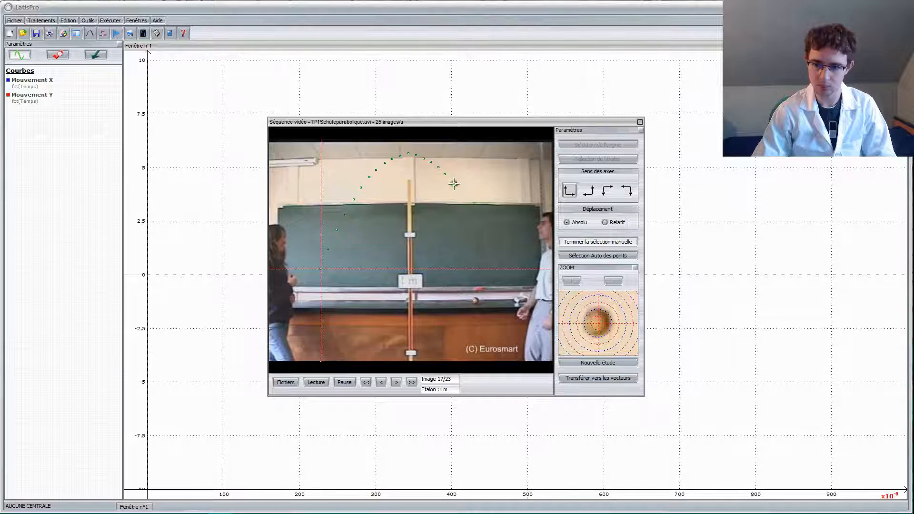
click(454, 184)
click(462, 195)
click(468, 207)
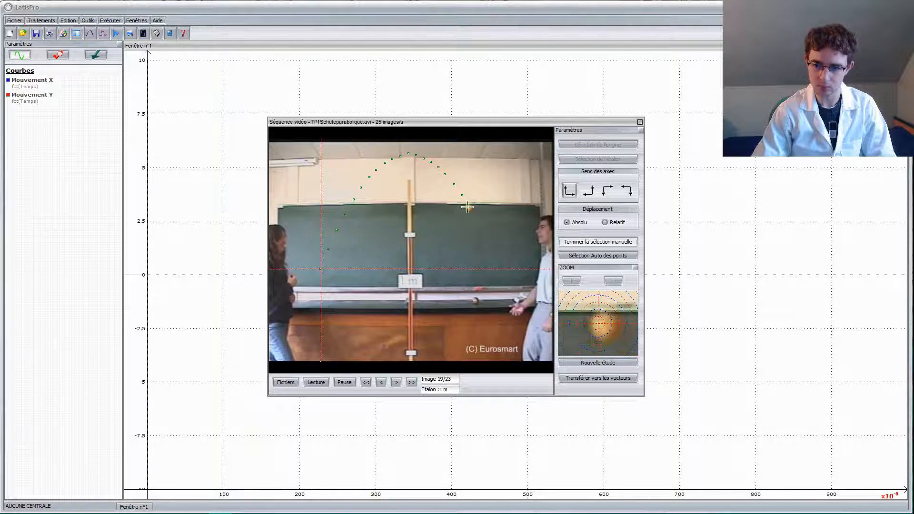
click(476, 223)
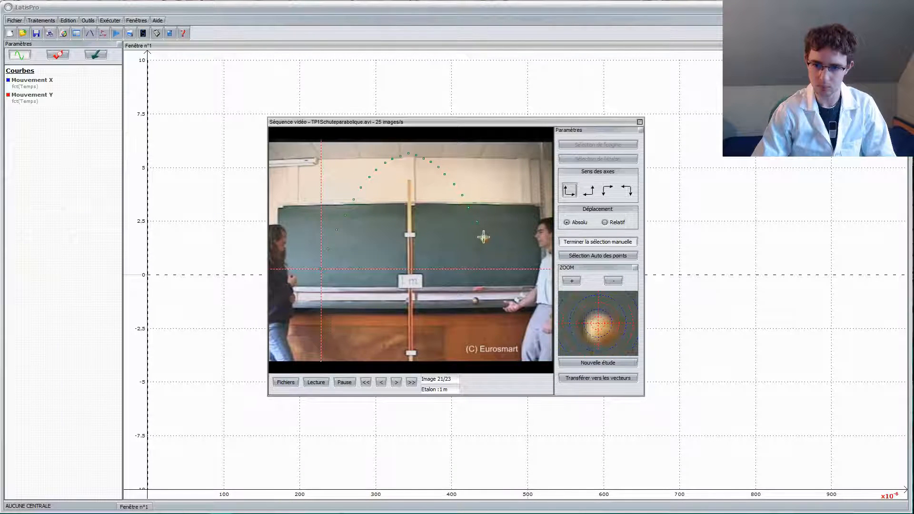
click(483, 238)
click(491, 257)
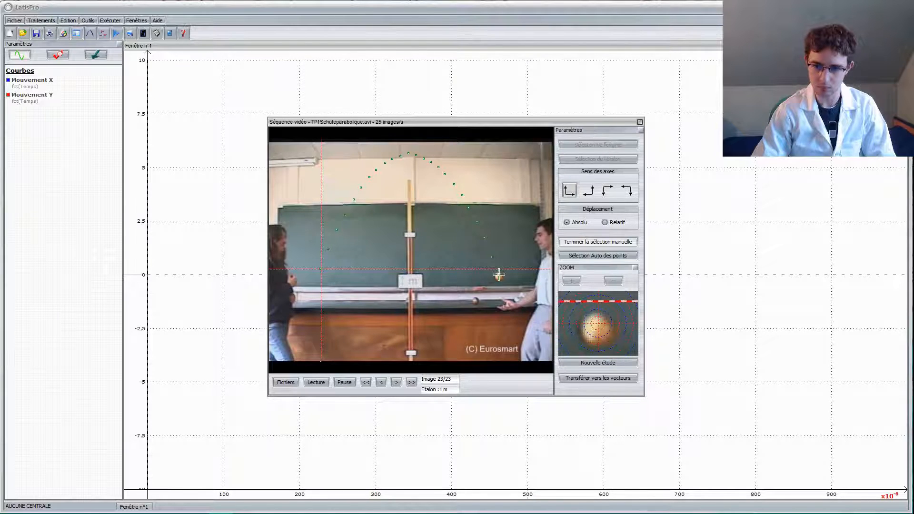
click(498, 276)
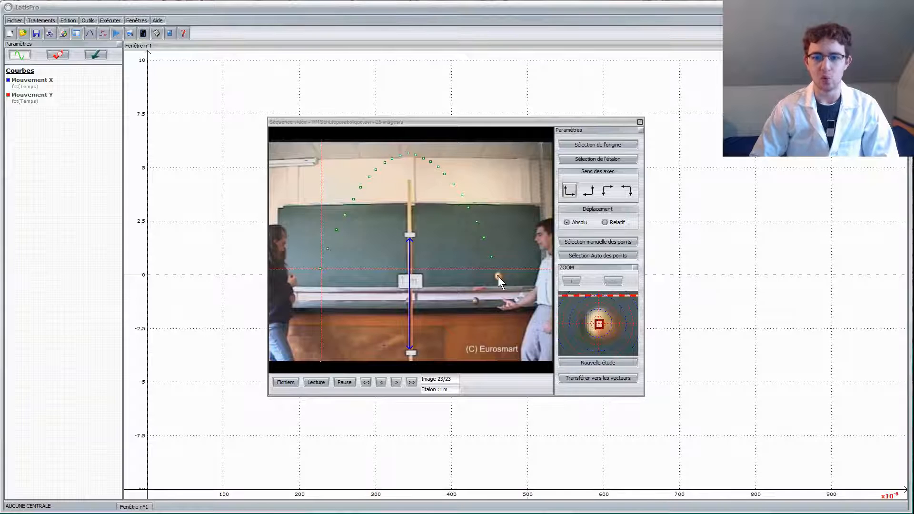
click(640, 122)
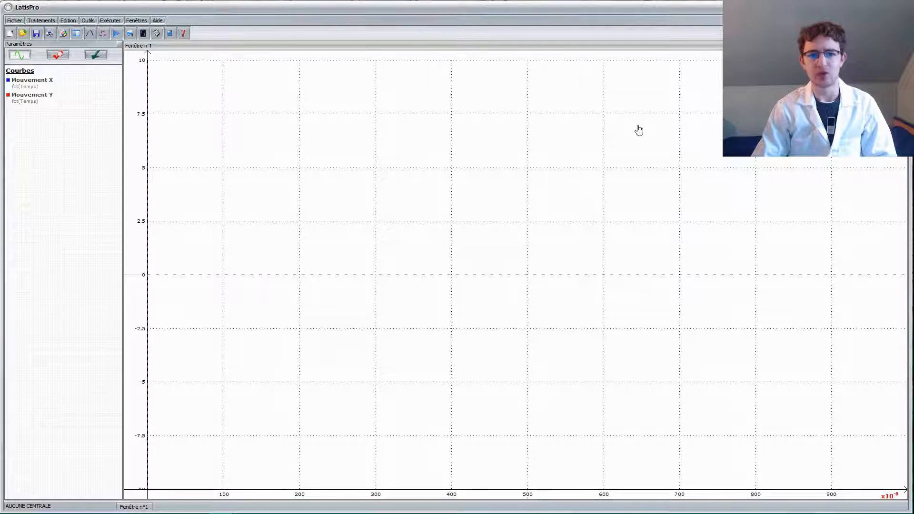
- Create three additional graph windows and arrange all four in an automatic mosaic
click(136, 24)
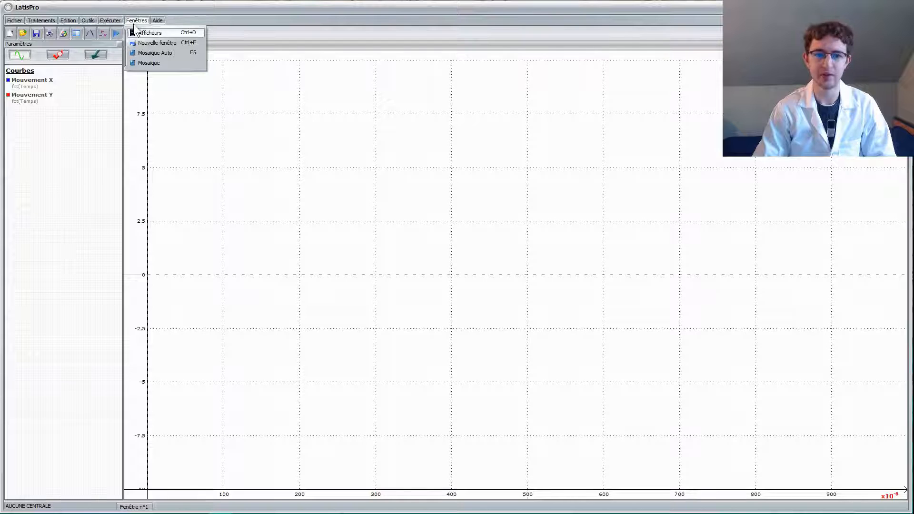
click(136, 44)
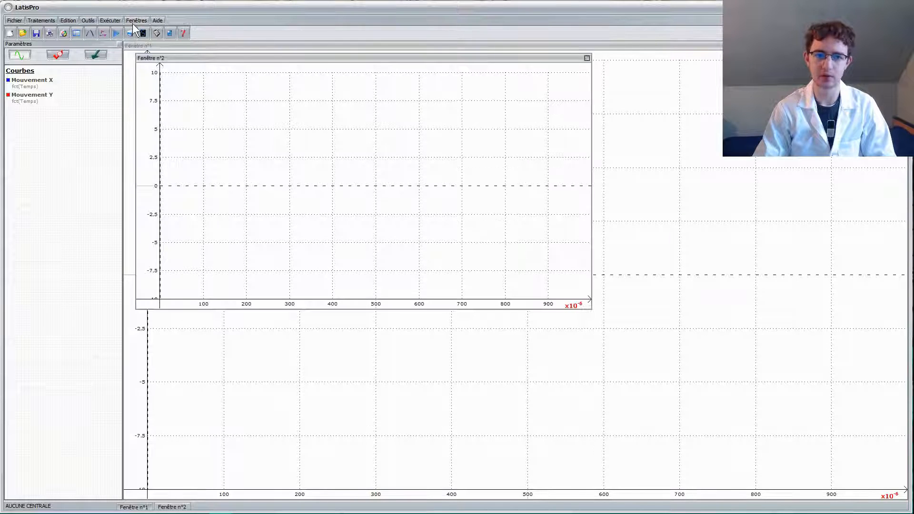
click(132, 22)
click(140, 45)
click(137, 19)
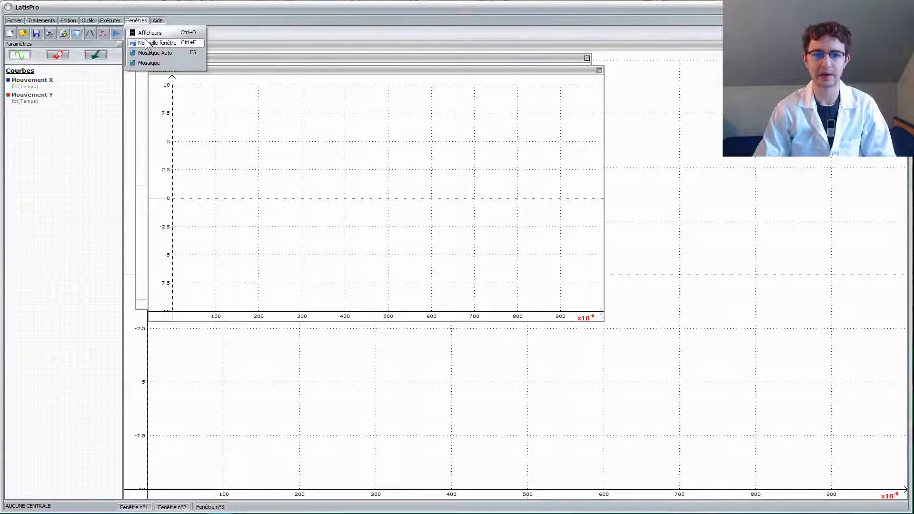
click(145, 42)
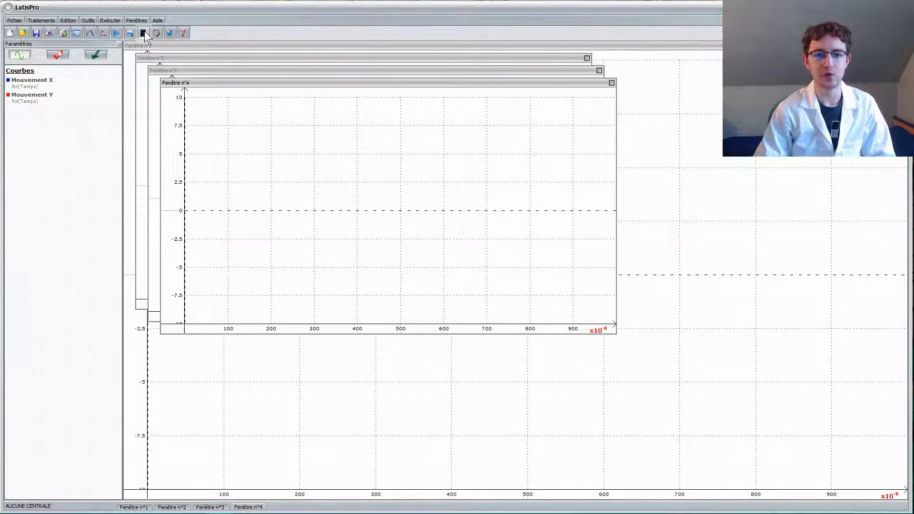
click(138, 20)
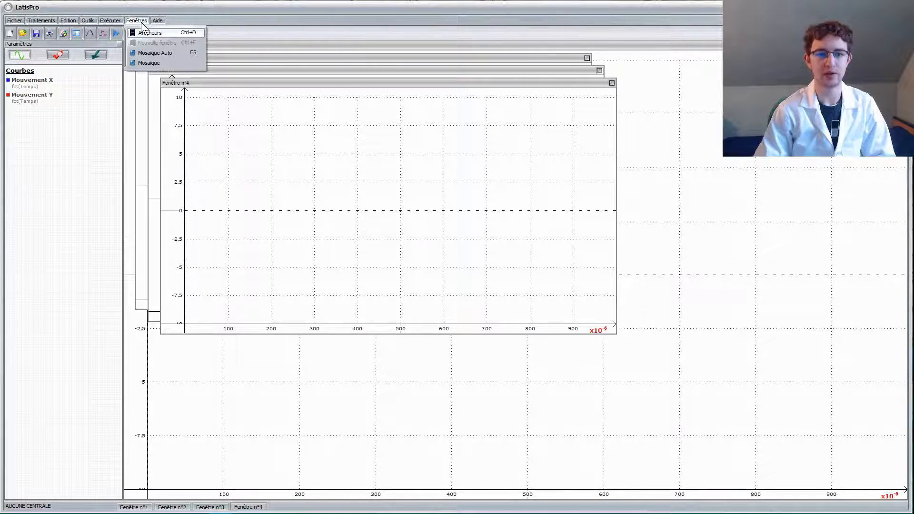
click(146, 53)
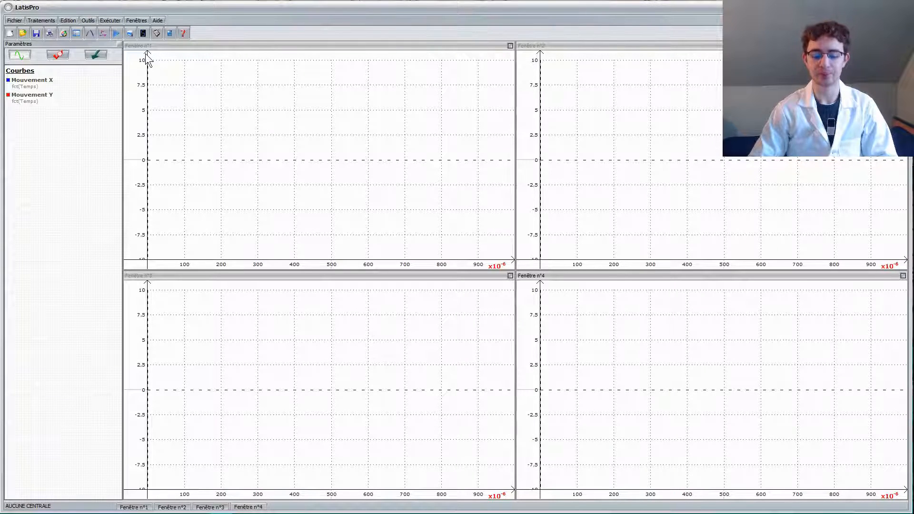
- Plot the Mouvement X and Mouvement Y curves together in Fenêtre n°1
click(147, 54)
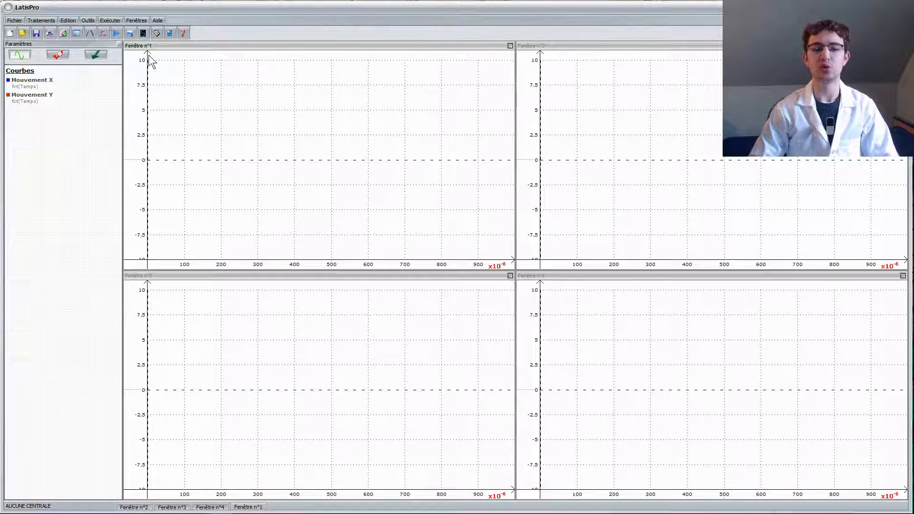
click(106, 86)
drag(192, 95, 192, 96)
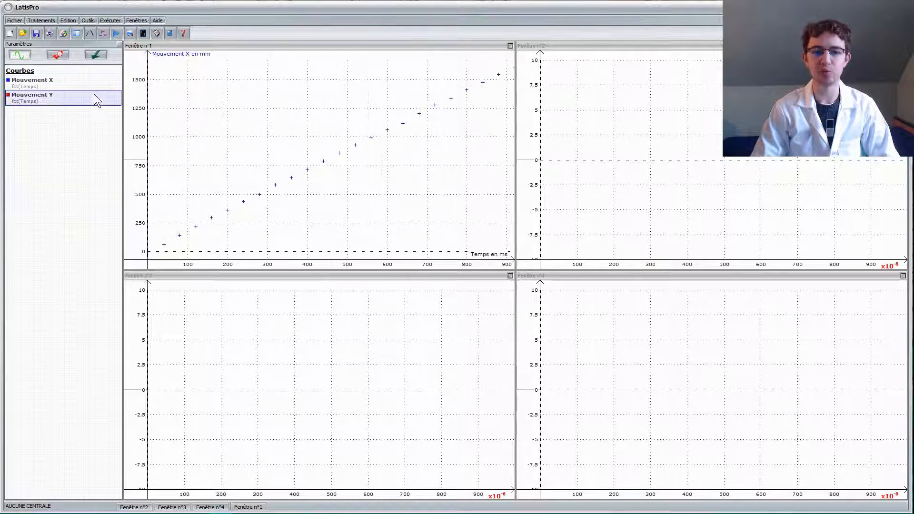
drag(93, 95, 193, 109)
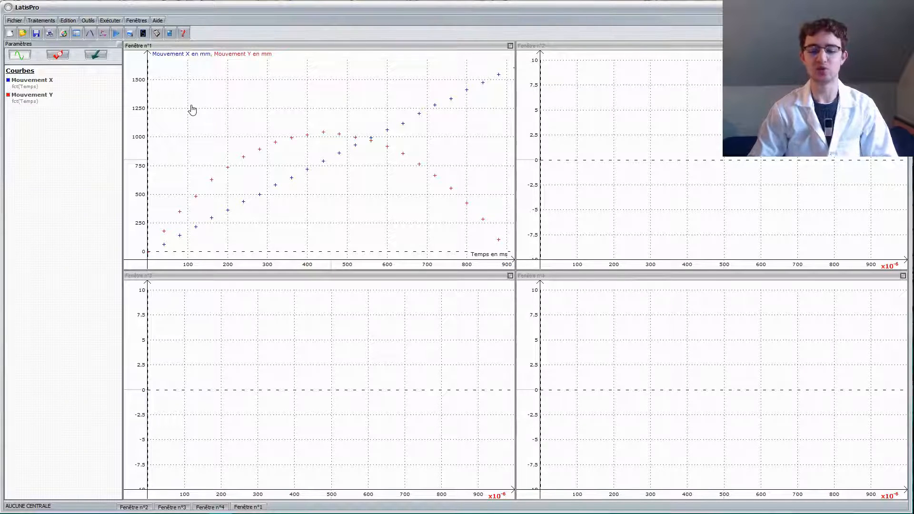
- Model the Mouvement X curve with a Linéaire model, calculate it and show the detailed results with coefficient a
click(84, 32)
click(82, 84)
drag(80, 83, 399, 176)
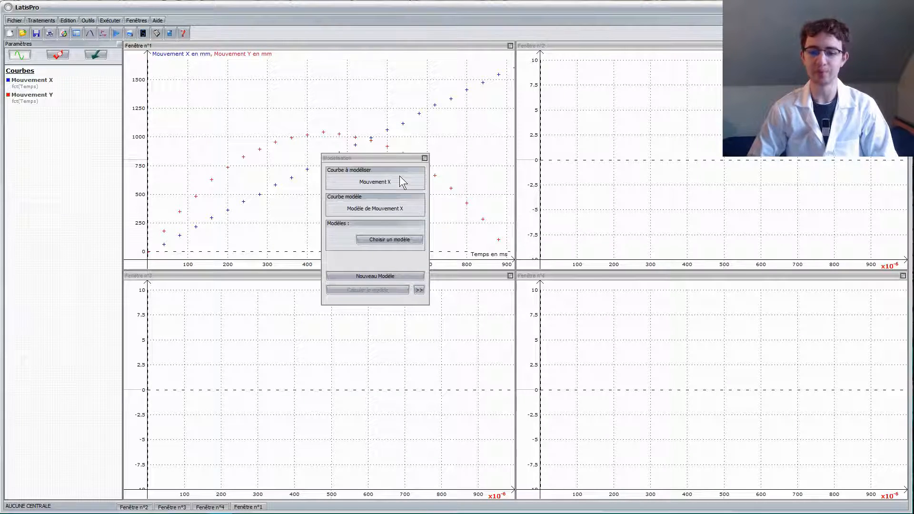
click(390, 239)
click(442, 205)
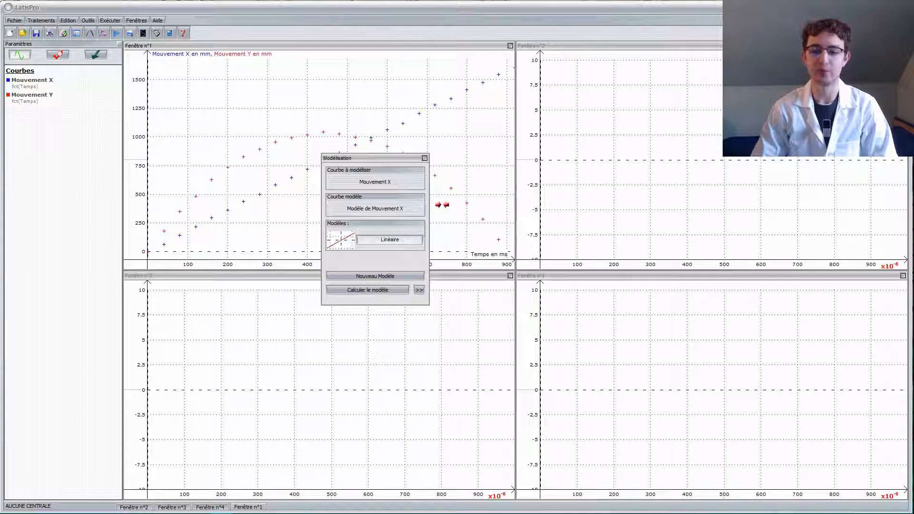
click(392, 286)
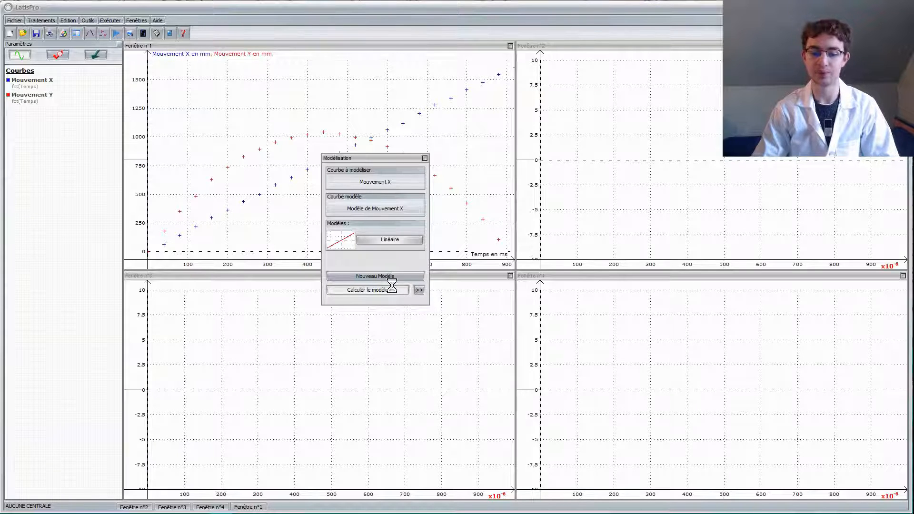
click(417, 292)
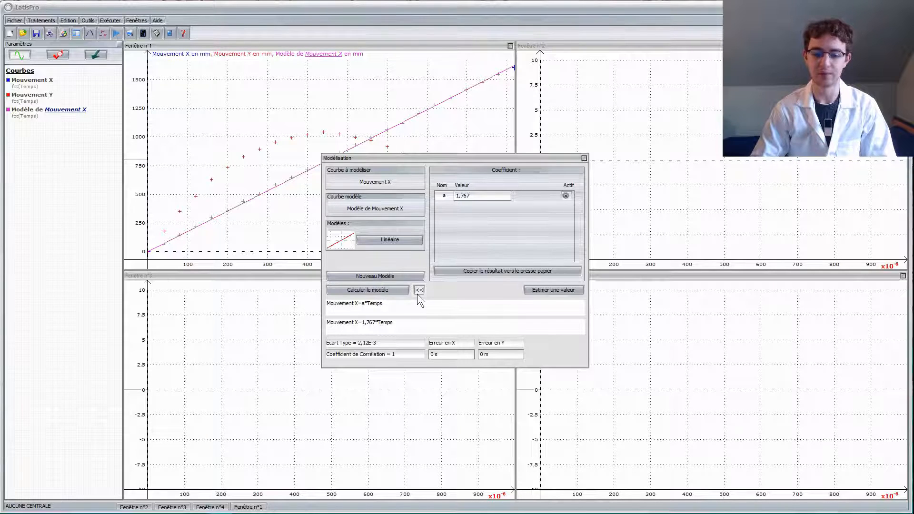
double_click(465, 196)
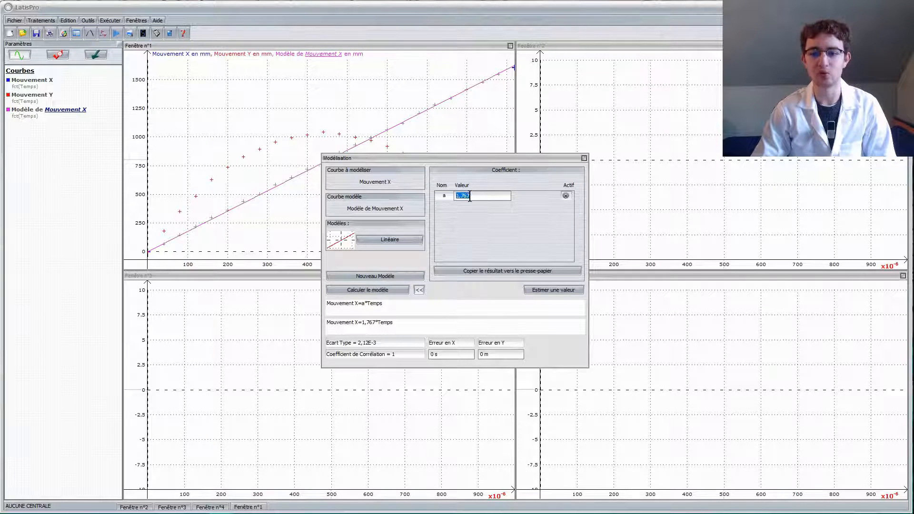
click(479, 197)
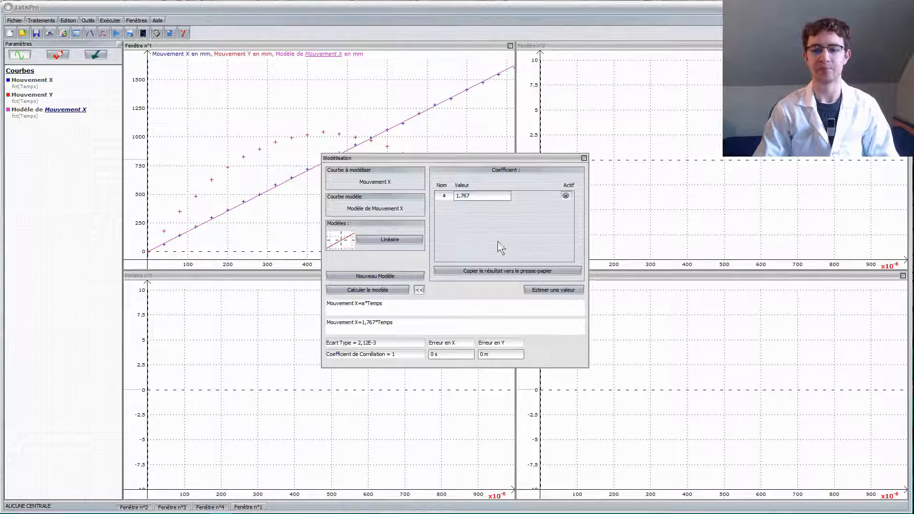
- Close the modelling results and enter xx as the new name of the Mouvement X model curve
click(584, 158)
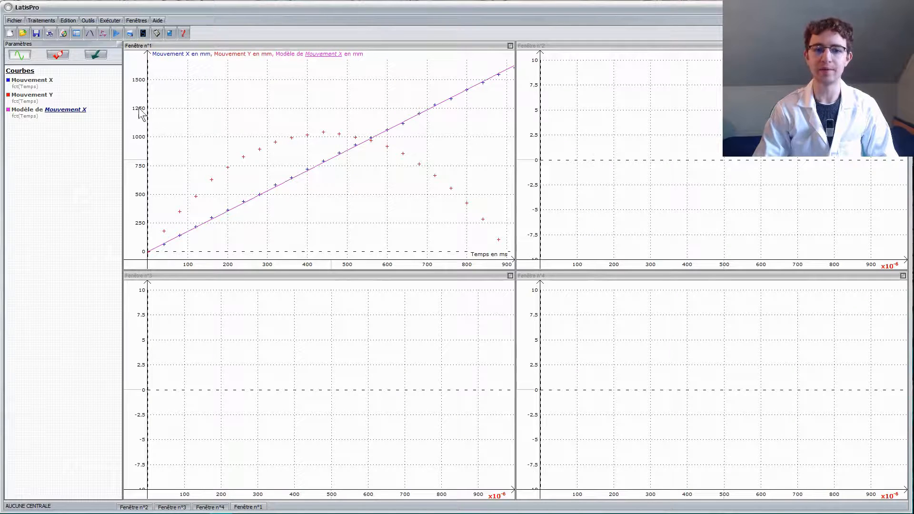
double_click(106, 119)
click(392, 223)
drag(393, 224, 413, 224)
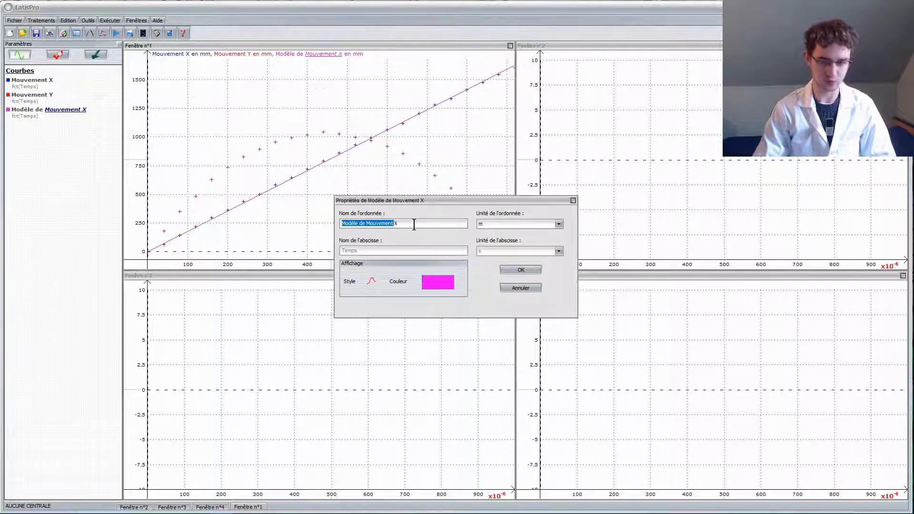
text(xx)
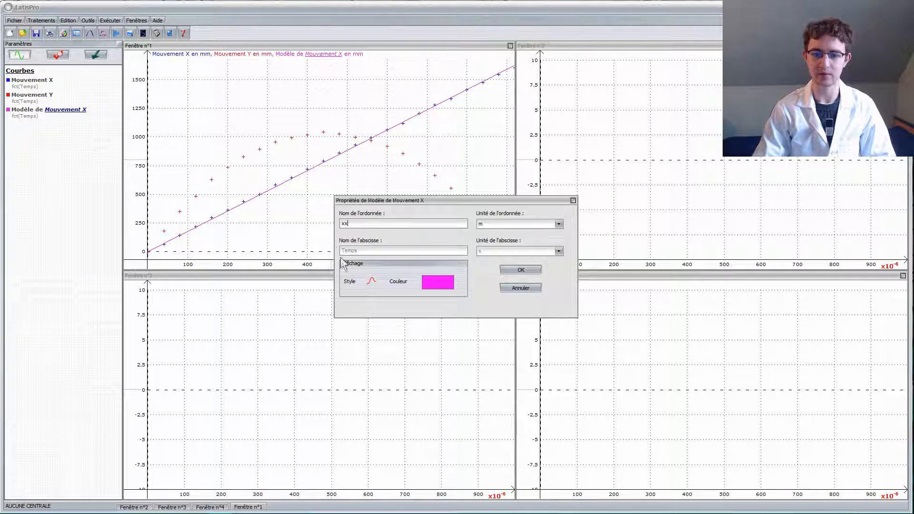
- Give the Mouvement X model curve the thick joined-points line style and blue colour, and apply its properties
click(372, 281)
click(437, 197)
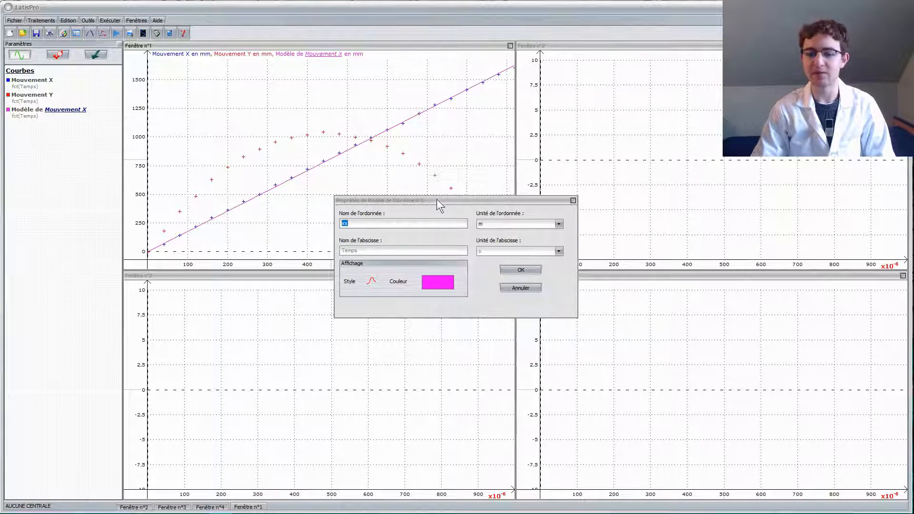
click(436, 280)
click(458, 248)
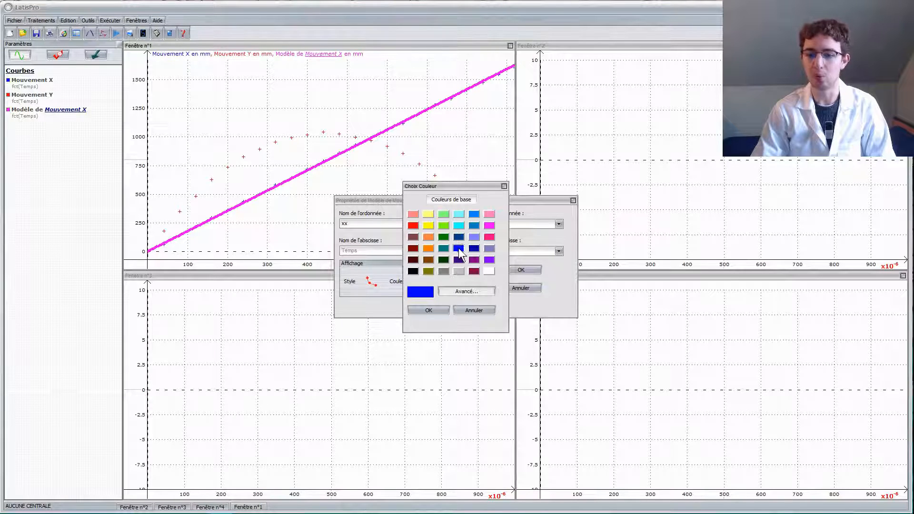
click(428, 310)
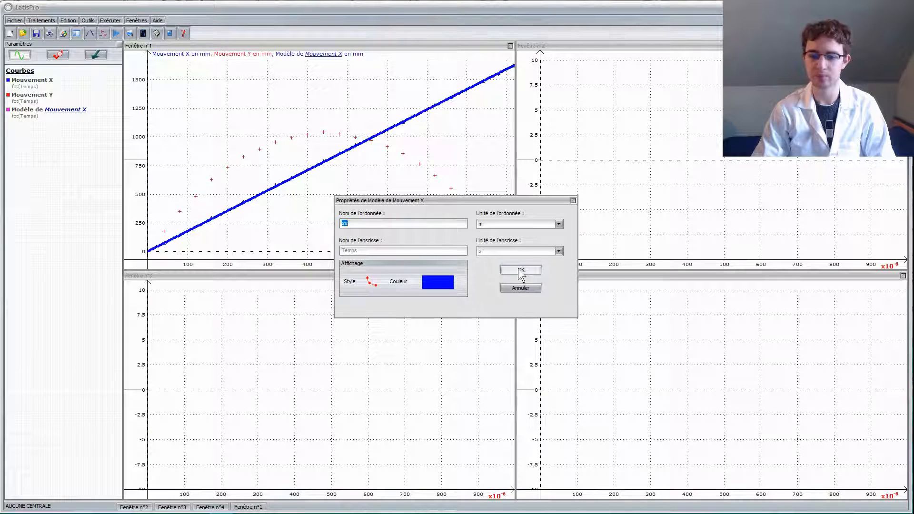
click(518, 269)
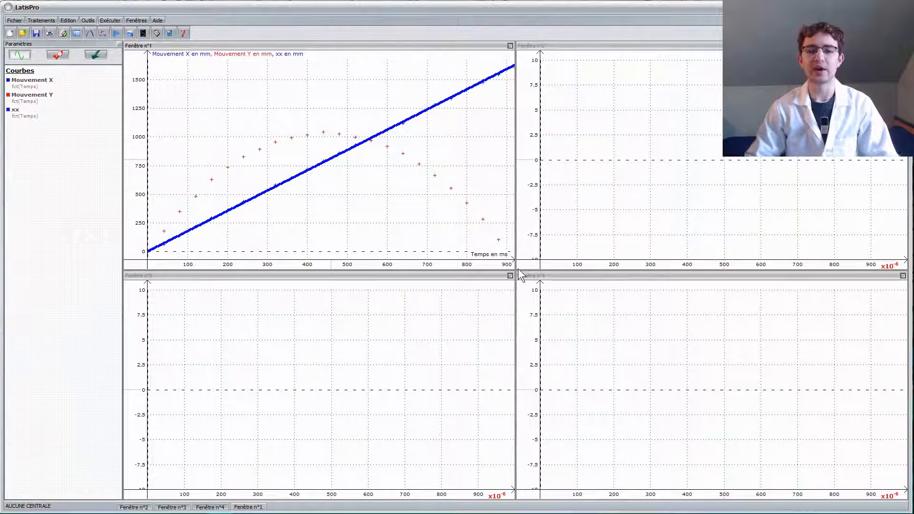
- Model the Mouvement Y curve with a Parabole model, calculate it and close the modelling window
click(88, 37)
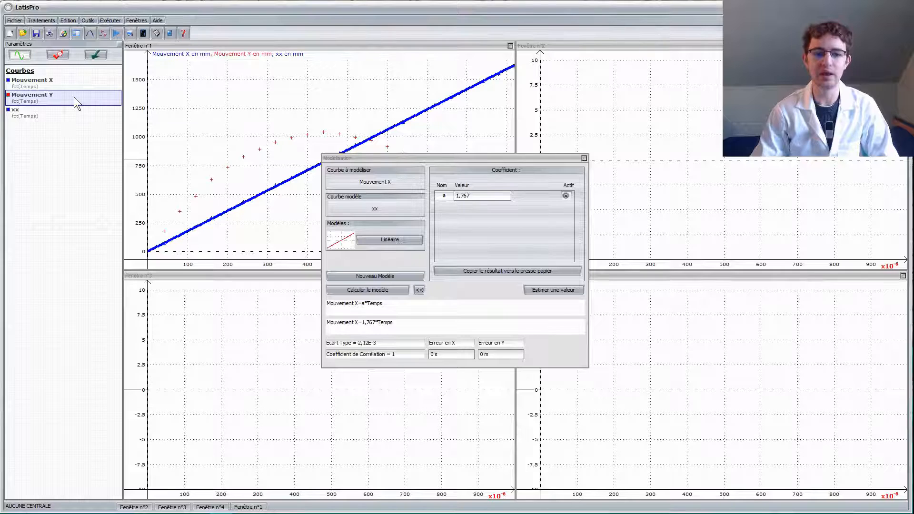
drag(74, 97, 355, 176)
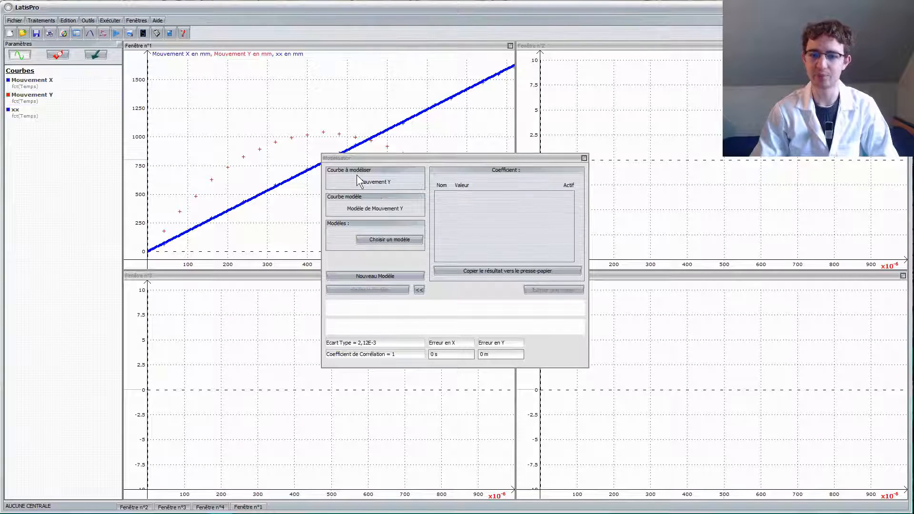
click(378, 242)
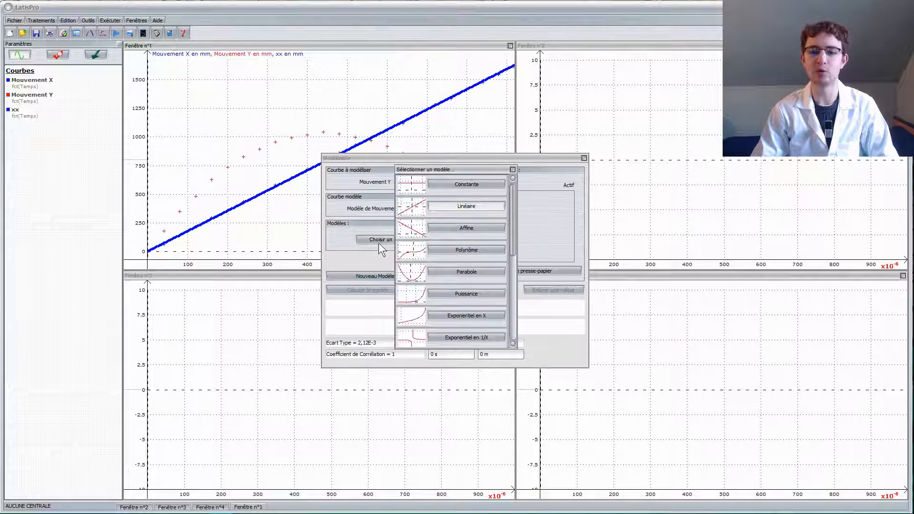
click(439, 272)
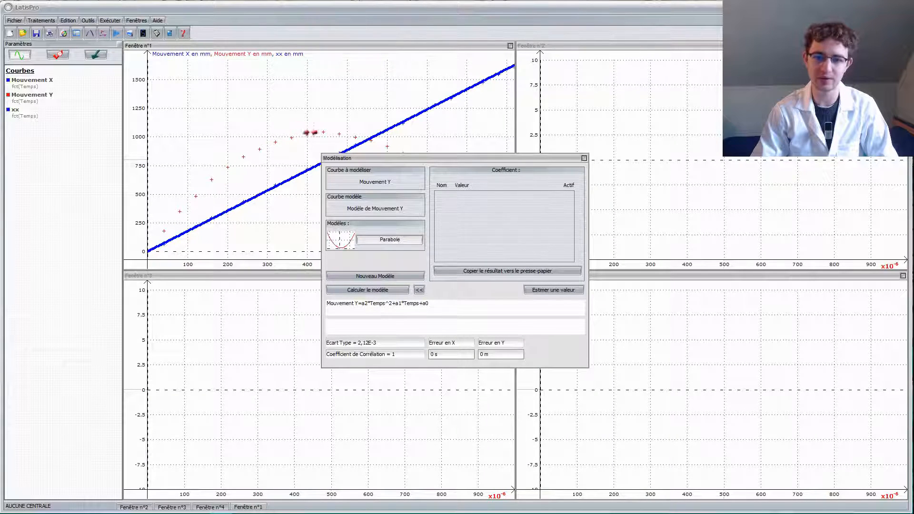
click(383, 290)
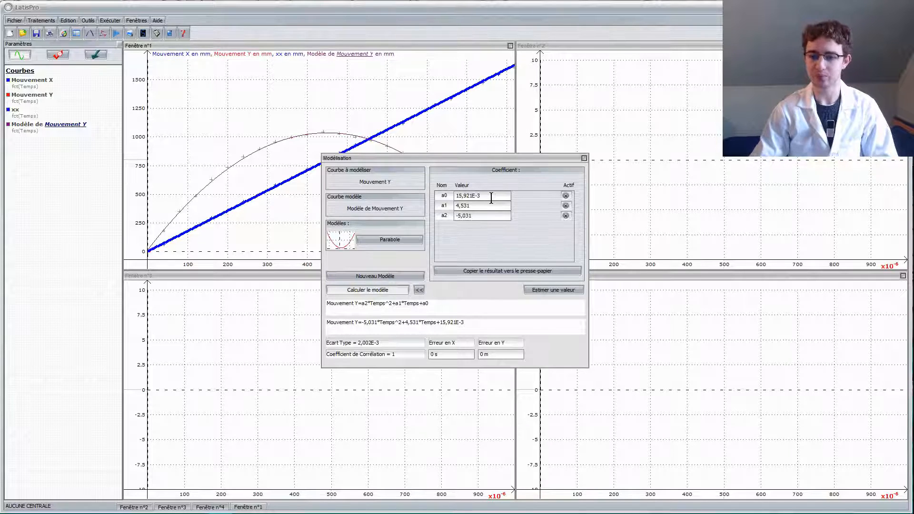
click(584, 158)
- Give the Mouvement Y model curve the thick joined-points line style and a dark green colour
double_click(90, 130)
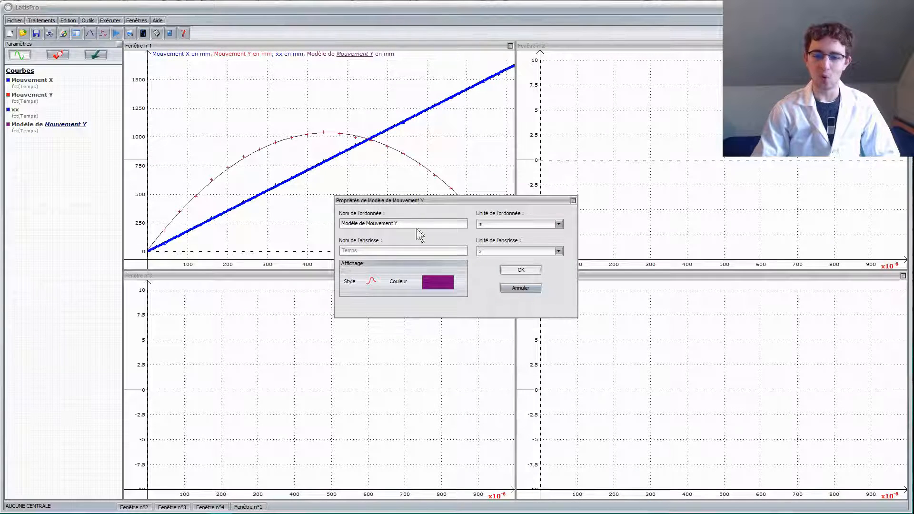
click(375, 279)
click(446, 200)
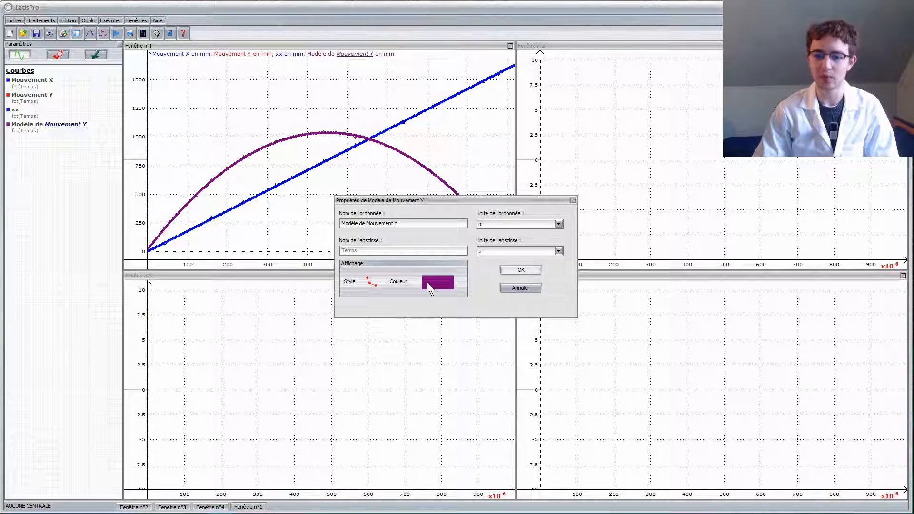
click(426, 282)
click(442, 237)
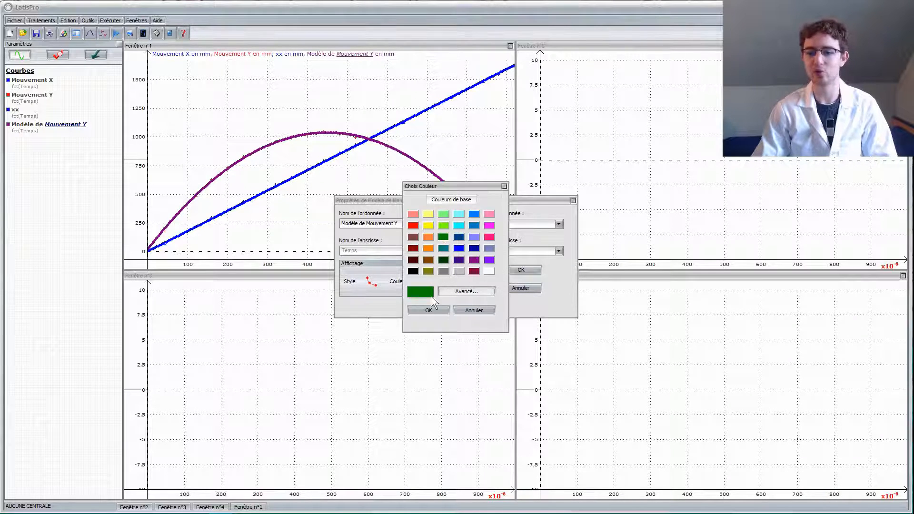
click(427, 308)
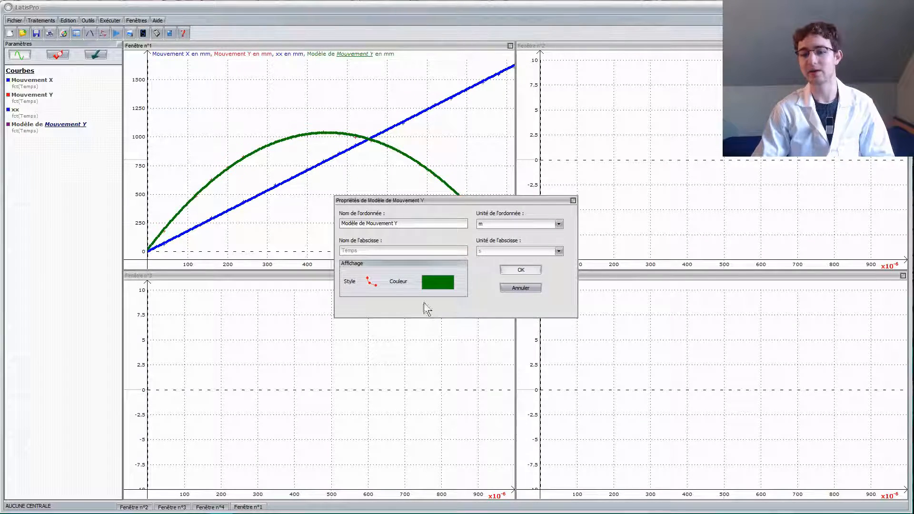
- Rename the Mouvement Y model curve as yy and apply its properties
triple_click(402, 222)
text(y)
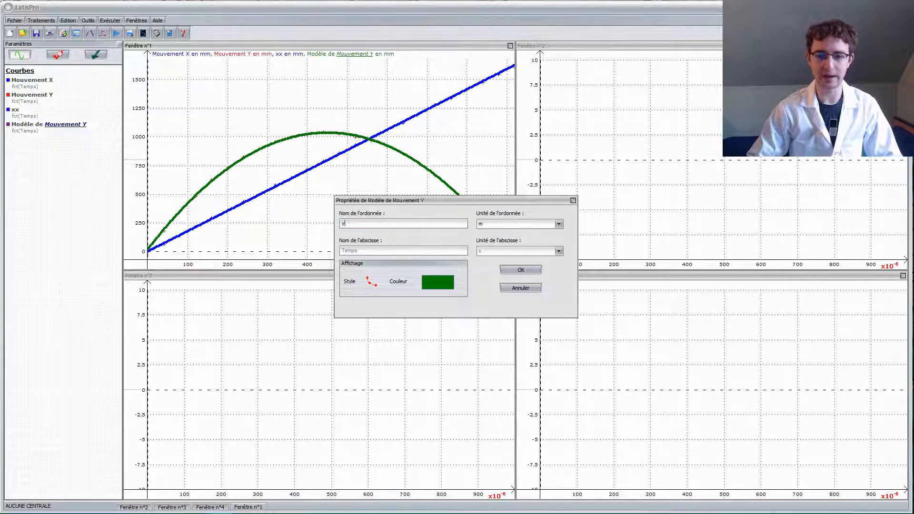
text(y)
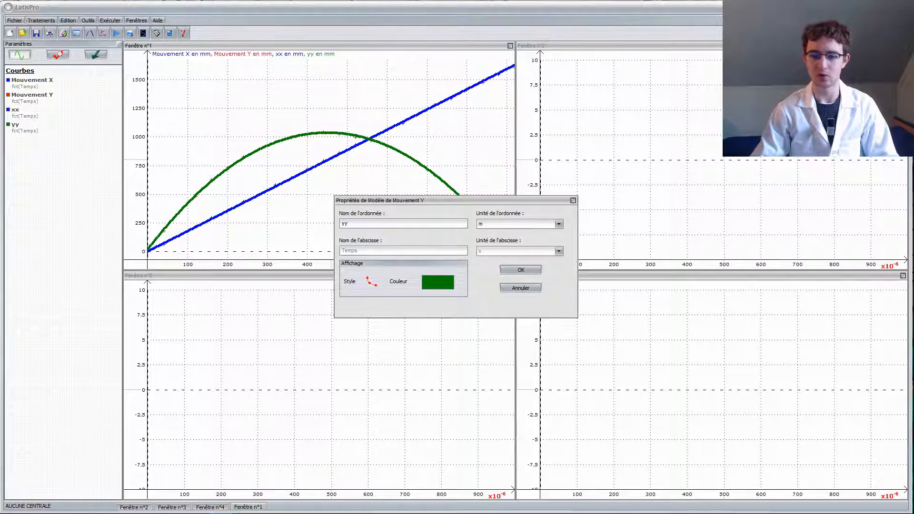
click(532, 267)
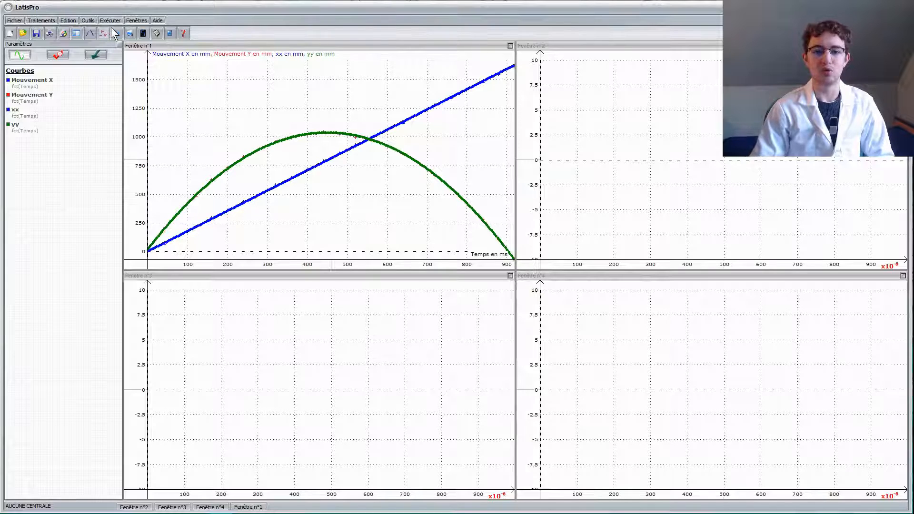
- Remove the Mouvement X and Mouvement Y curves from the graph in Fenêtre n°1
right_click(179, 54)
click(198, 71)
right_click(185, 54)
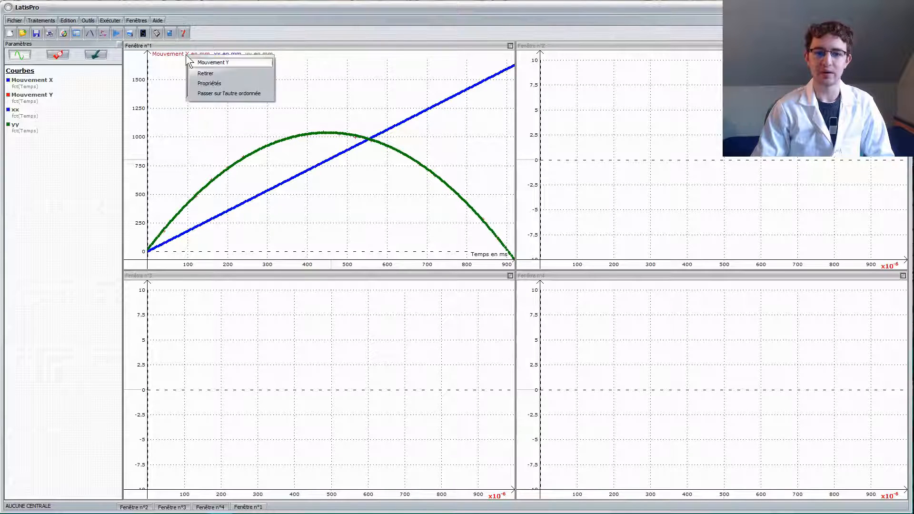
click(196, 73)
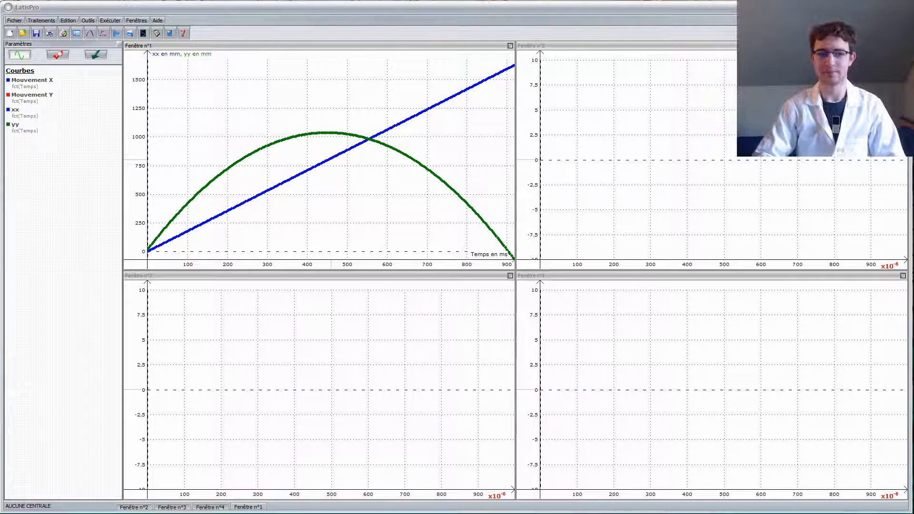
- Calculate the derivative (Dérivée) of the xx curve and close the calculation window
click(809, 104)
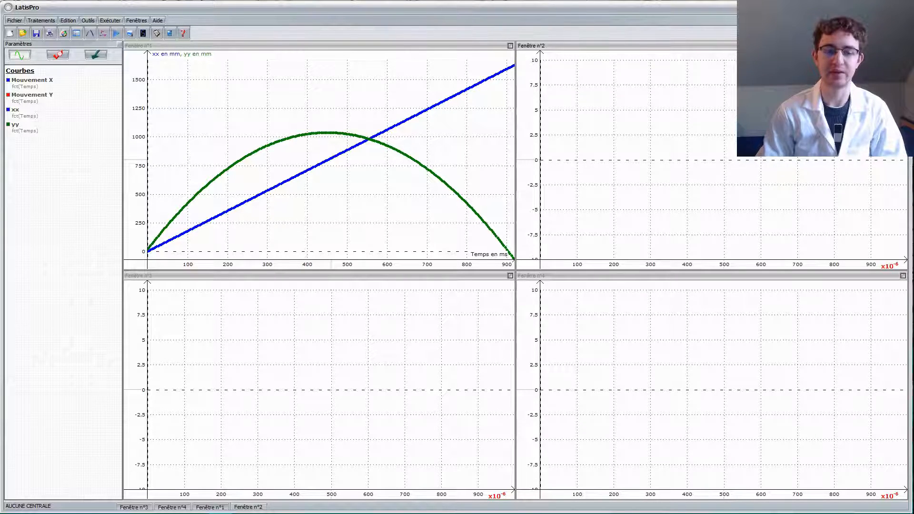
click(36, 81)
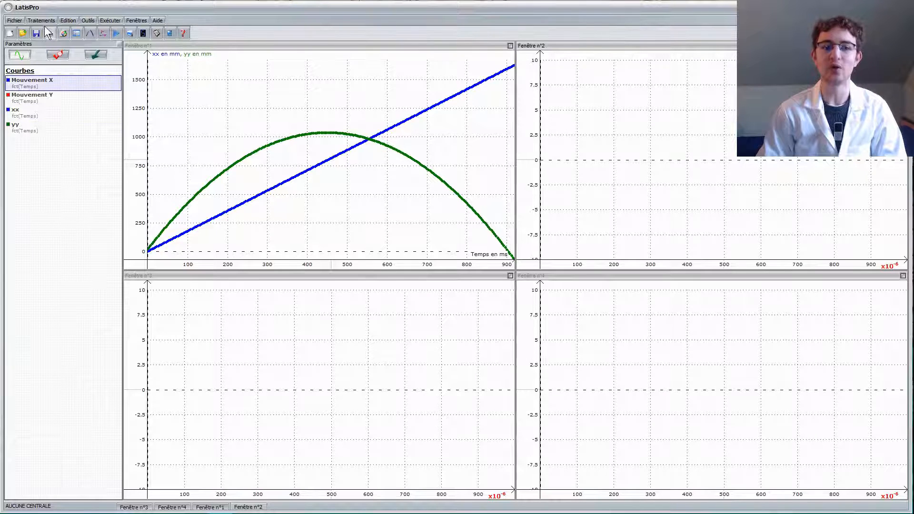
click(41, 20)
mouse_move(56, 61)
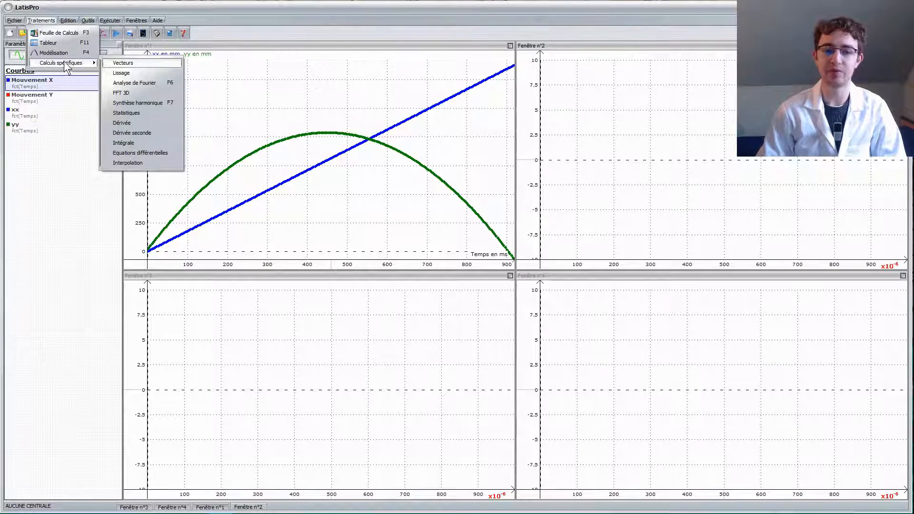
click(128, 119)
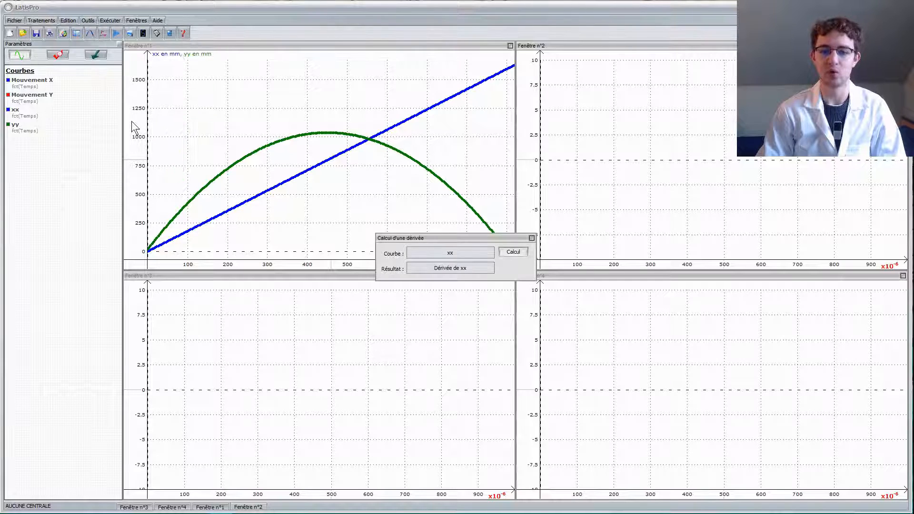
click(92, 118)
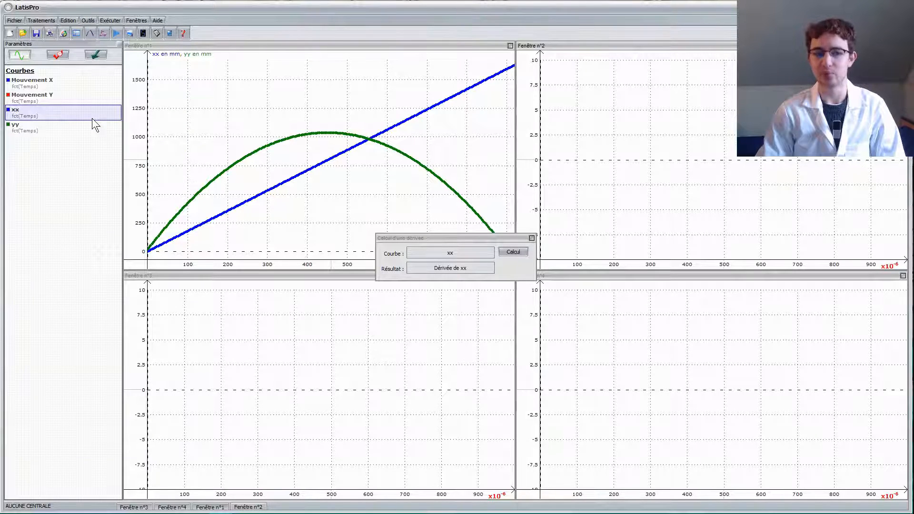
drag(92, 118, 438, 251)
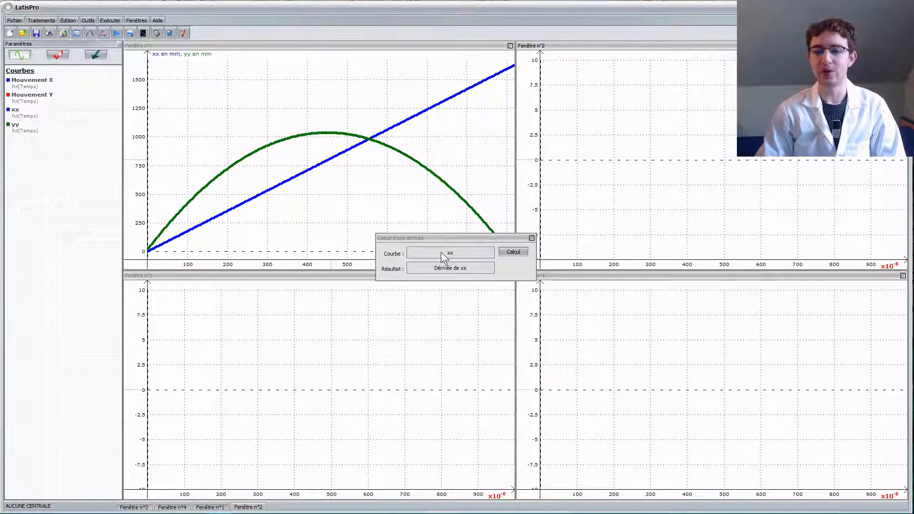
click(507, 248)
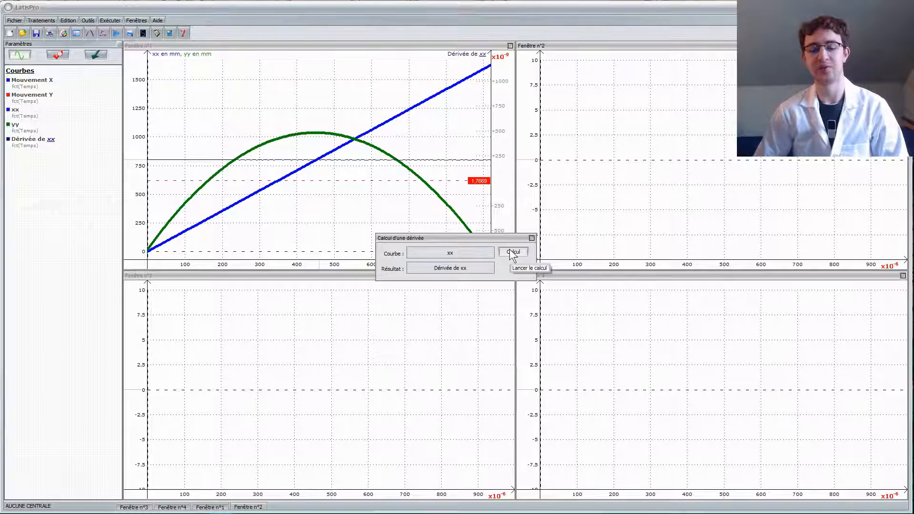
click(531, 238)
- Remove the derivative of xx from Fenêtre n°1 and plot it in Fenêtre n°2
right_click(471, 57)
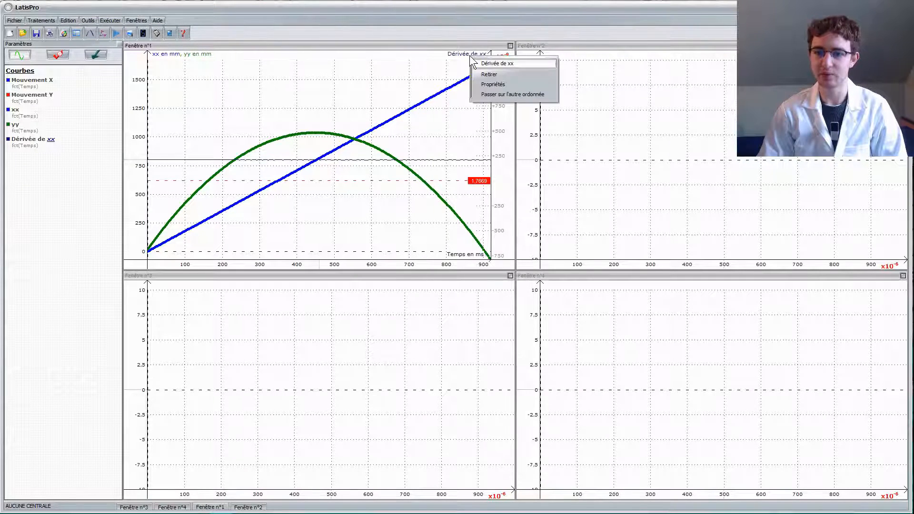
click(488, 74)
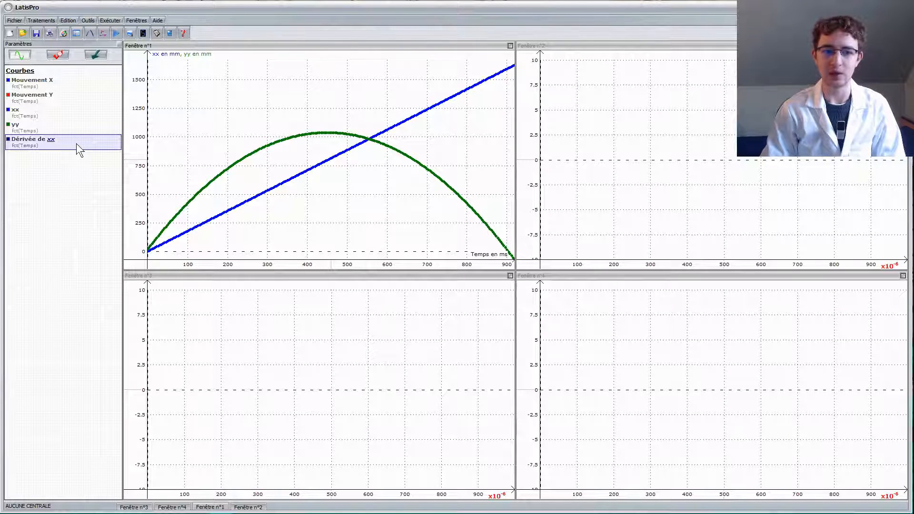
drag(76, 144, 575, 113)
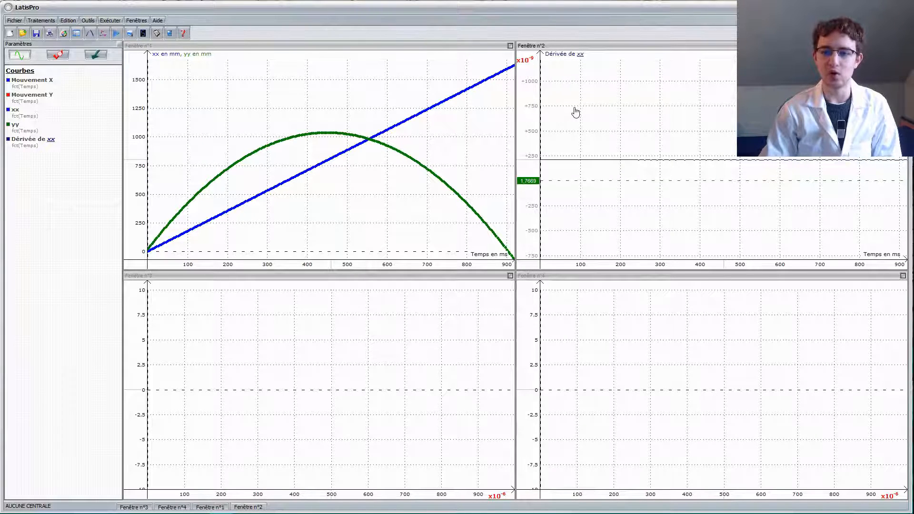
- Model the derivative of xx with the Constante model, calculate it, show its coefficient details, and close the Modélisation window
click(90, 37)
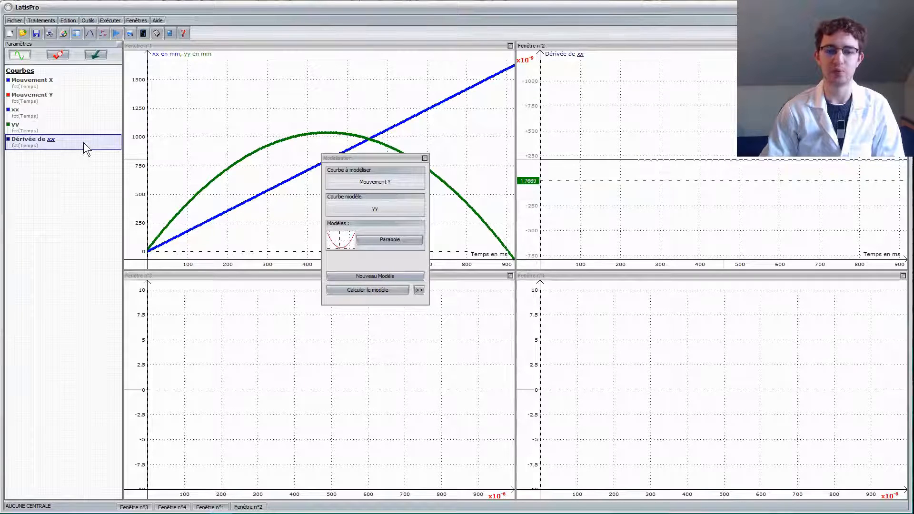
drag(84, 142, 346, 179)
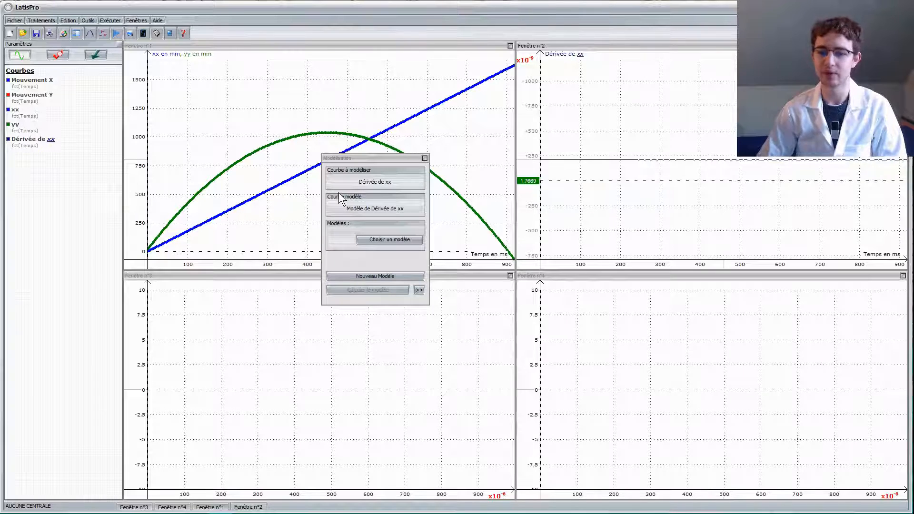
click(384, 240)
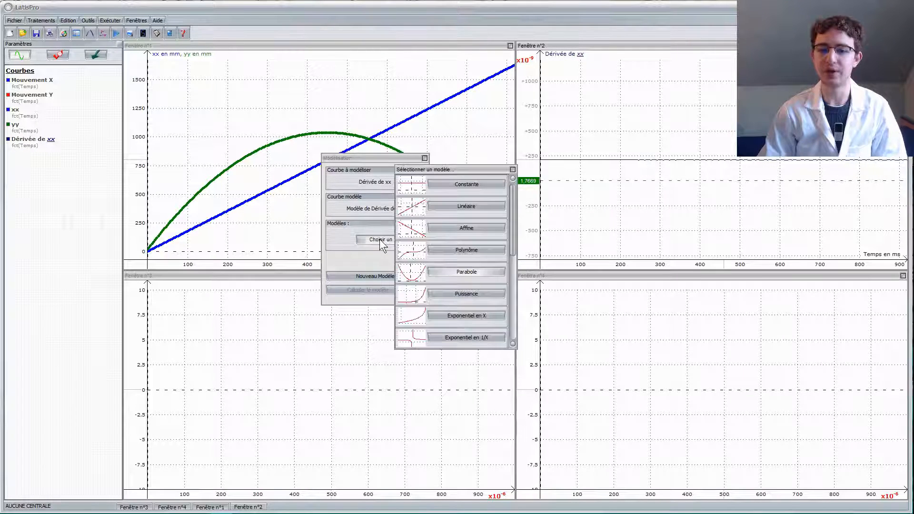
click(437, 186)
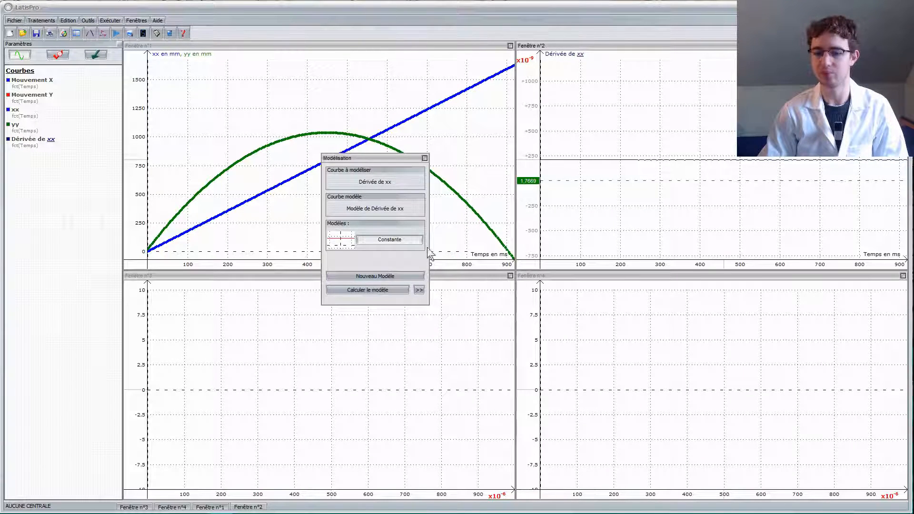
click(404, 291)
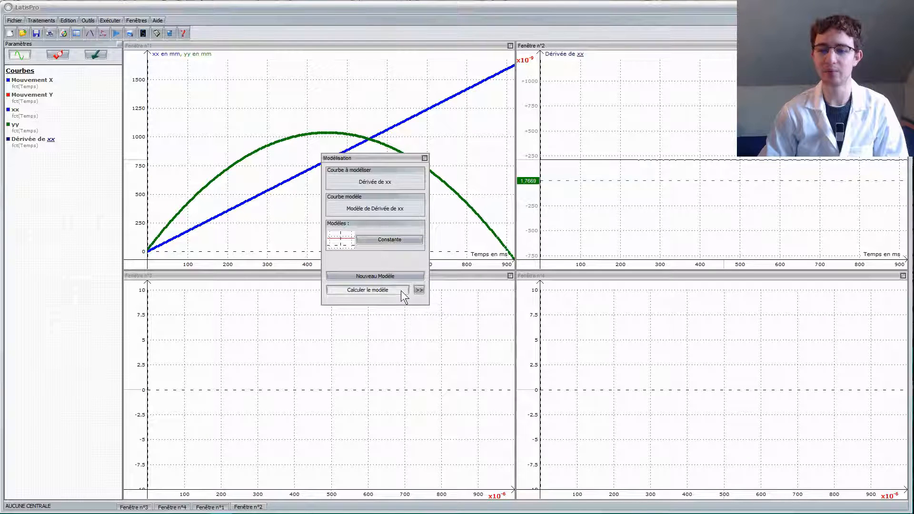
click(418, 290)
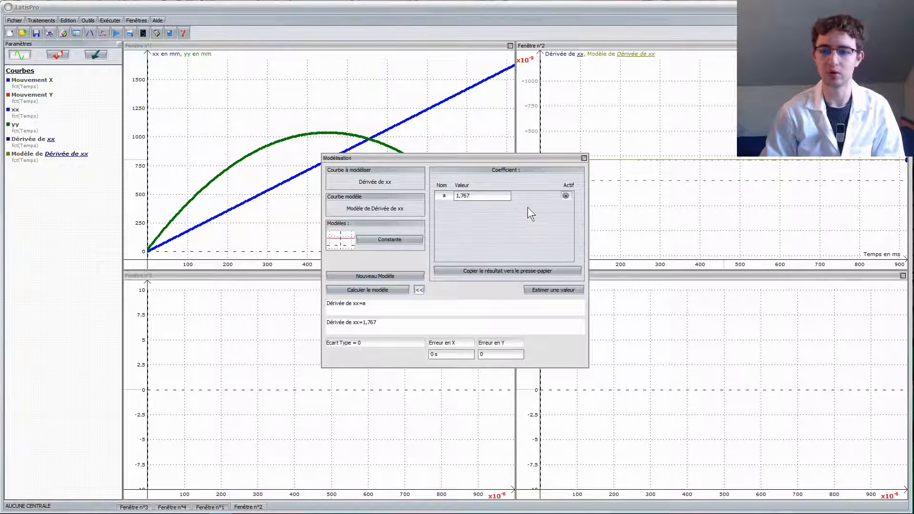
click(584, 157)
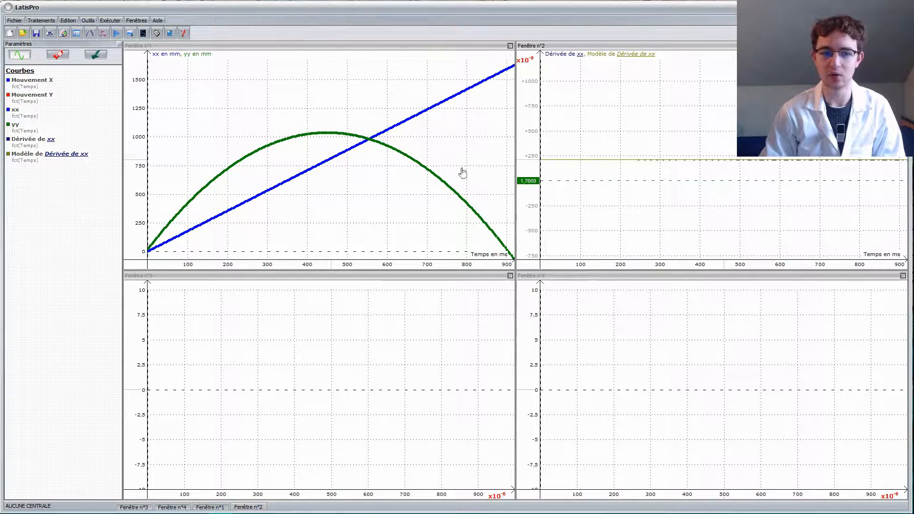
- Rename the model of the derivative of xx as Vx and display it in blue with the Trait avec rond style
double_click(103, 158)
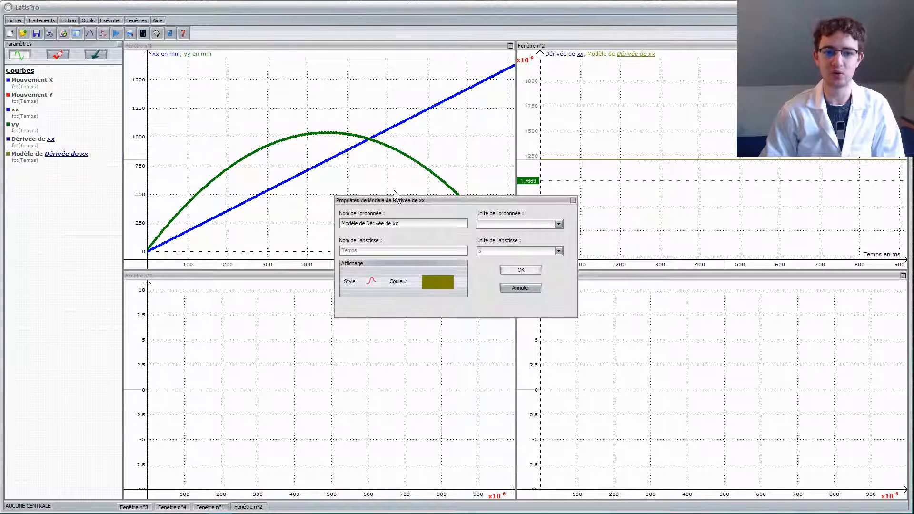
double_click(435, 225)
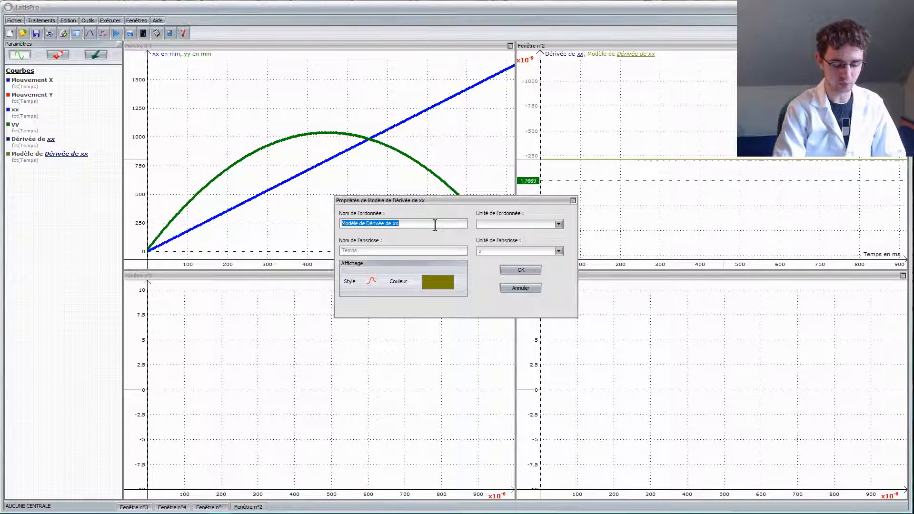
text(Vx)
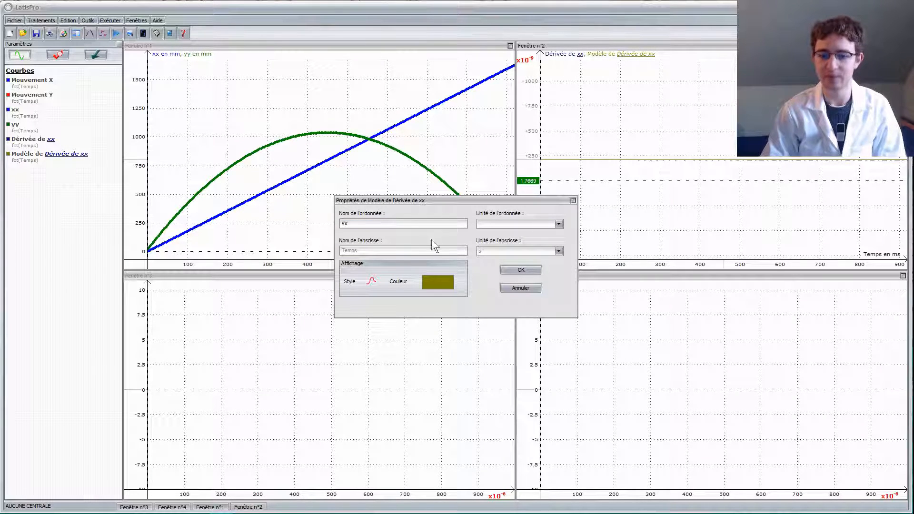
click(372, 281)
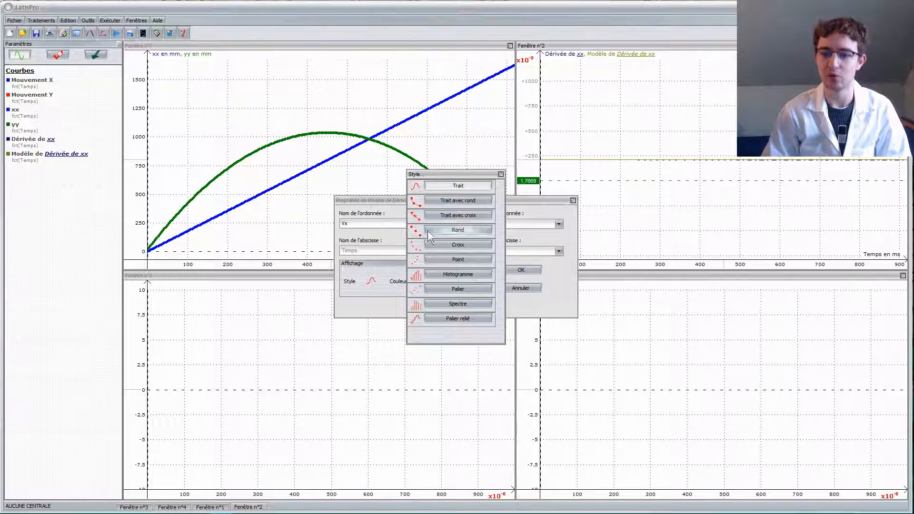
click(435, 201)
click(432, 280)
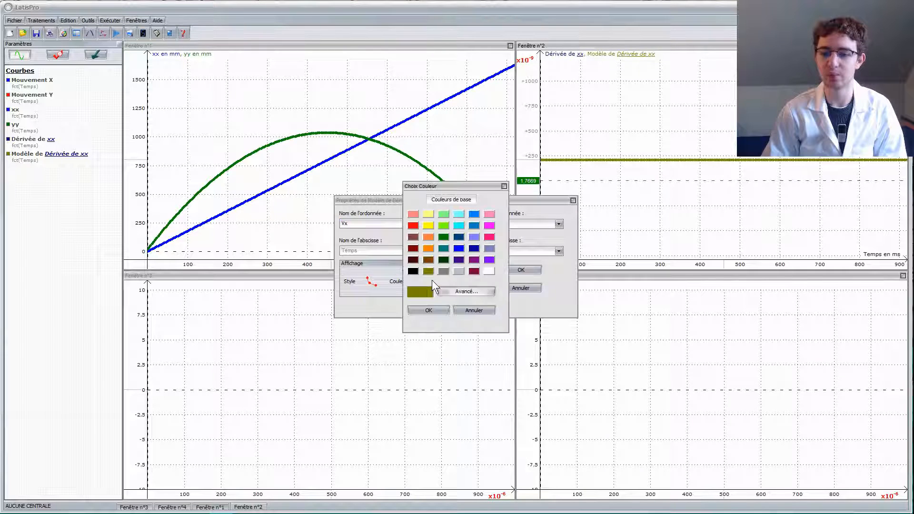
click(458, 248)
click(438, 311)
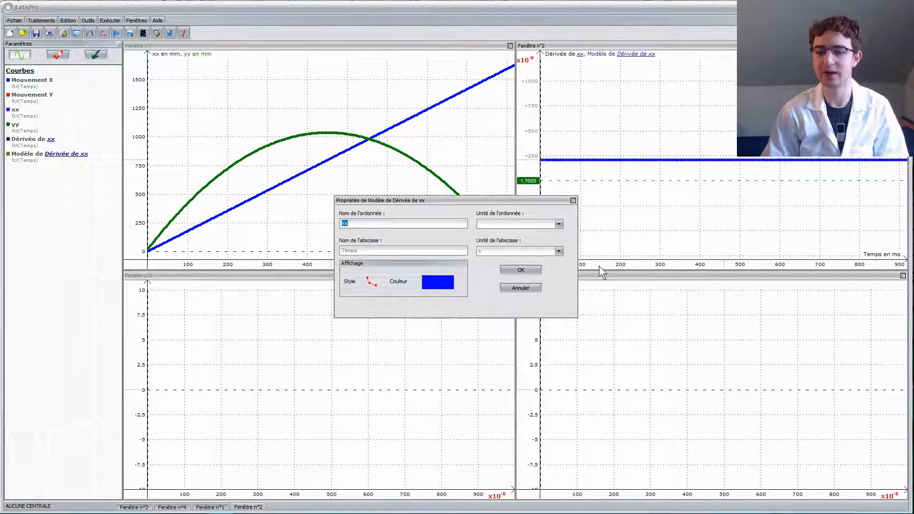
click(533, 269)
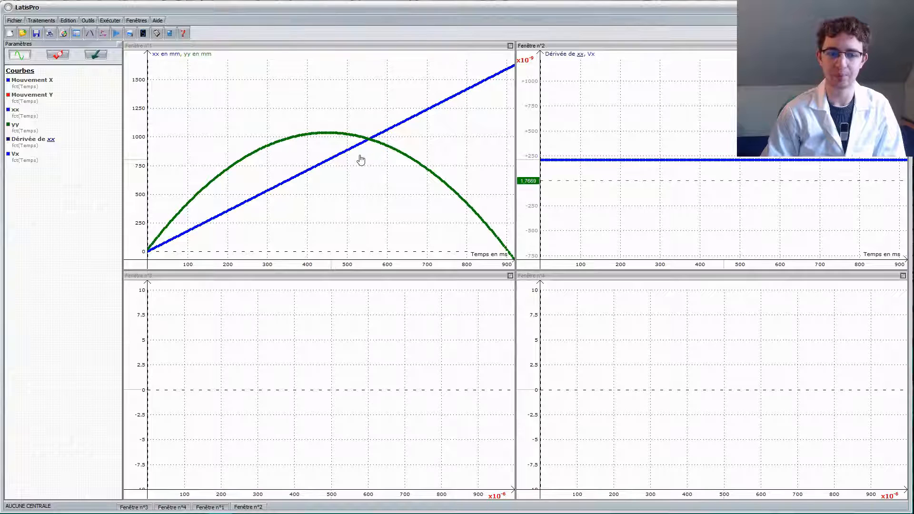
- Calculate the derivative (Dérivée) of the yy curve
click(47, 20)
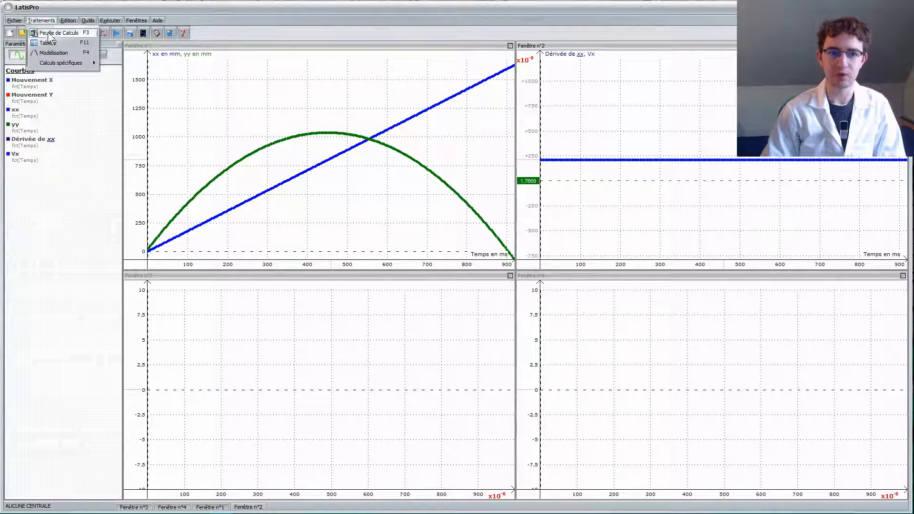
mouse_move(53, 62)
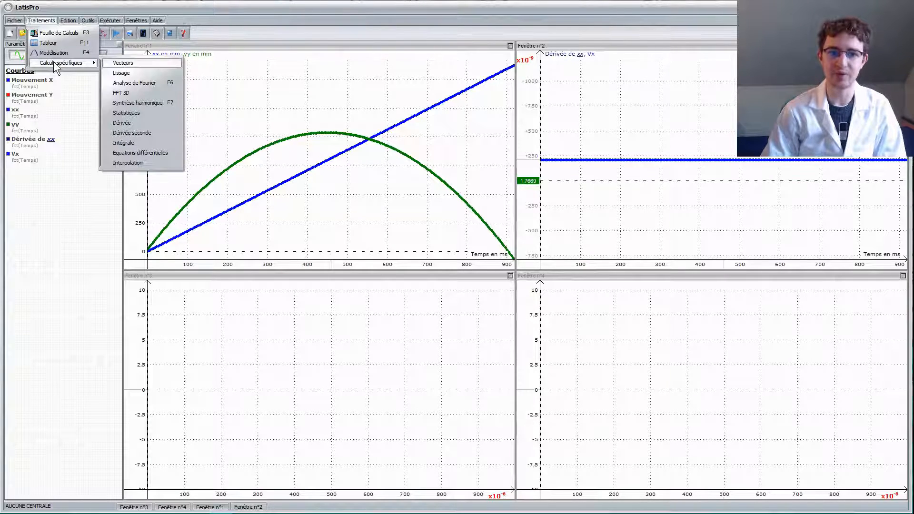
click(138, 123)
drag(111, 132, 436, 251)
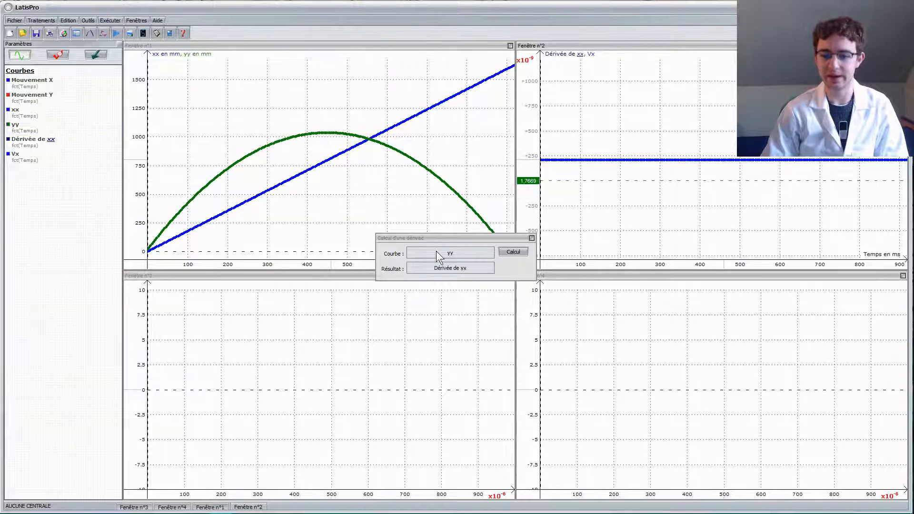
click(512, 251)
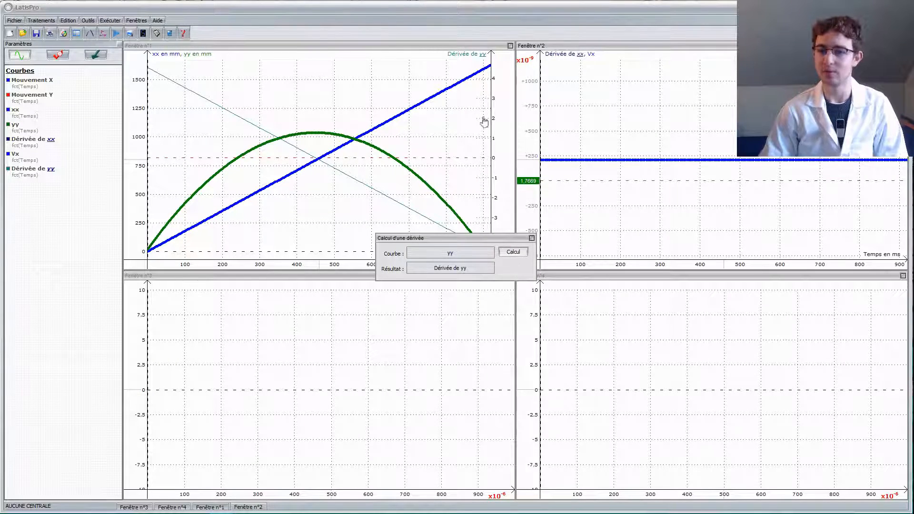
- Remove the derivative of yy from Fenêtre n°1, plot it in Fenêtre n°2, and rescale that graph to fit its curves
right_click(469, 56)
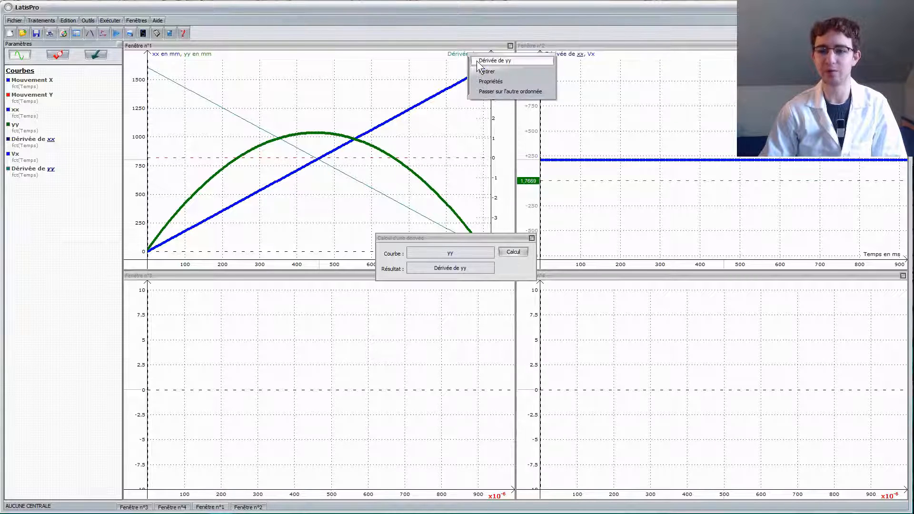
click(490, 70)
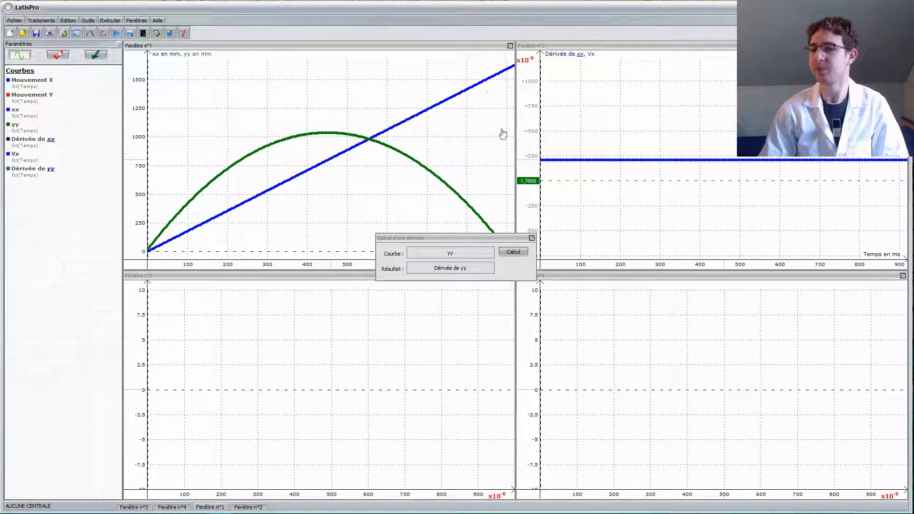
click(532, 238)
drag(60, 169, 561, 138)
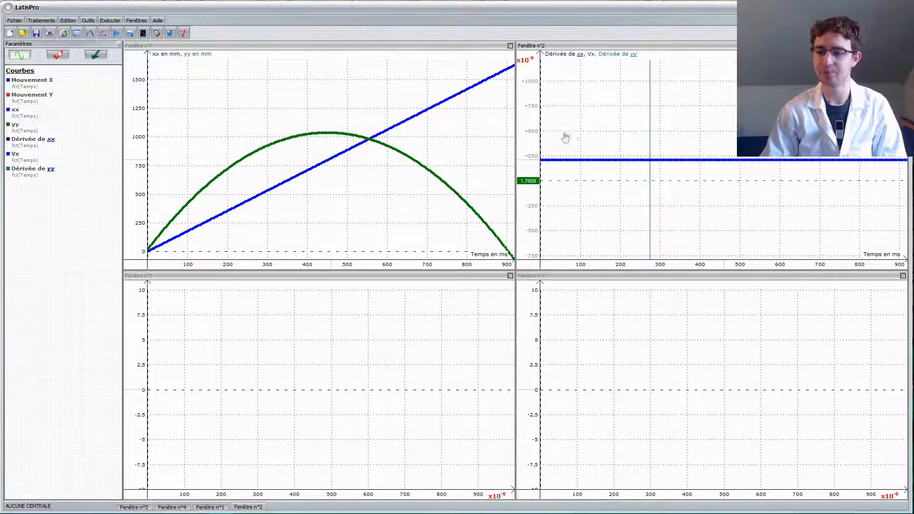
right_click(584, 134)
click(591, 140)
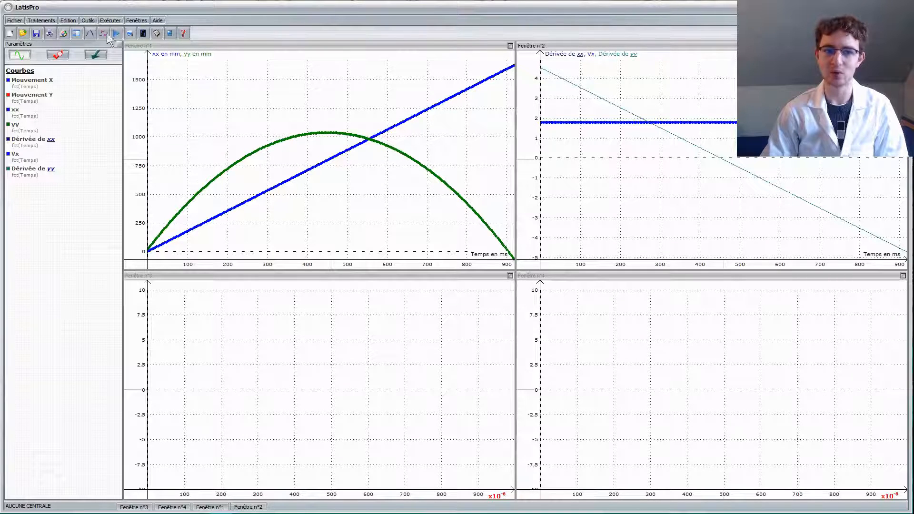
- Model the derivative of yy with the Affine model, calculate it, and close the Modélisation window
click(90, 31)
drag(72, 179, 348, 180)
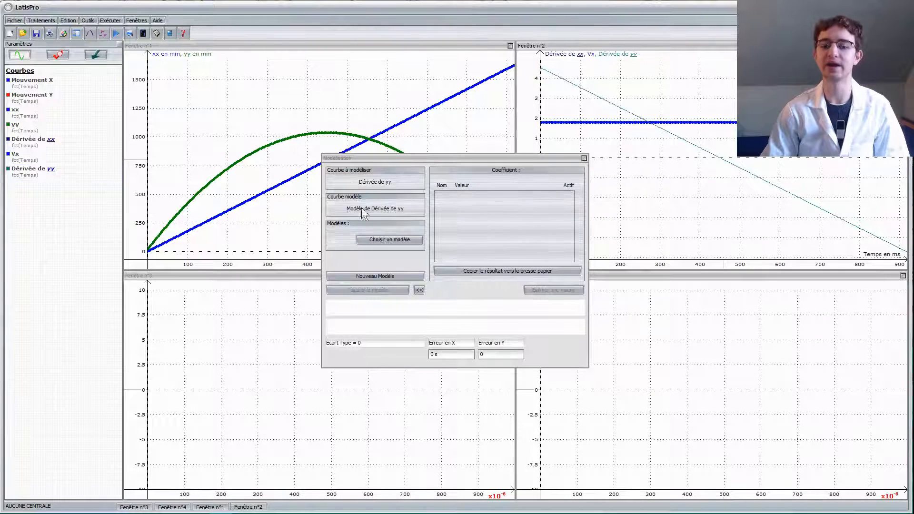
click(375, 236)
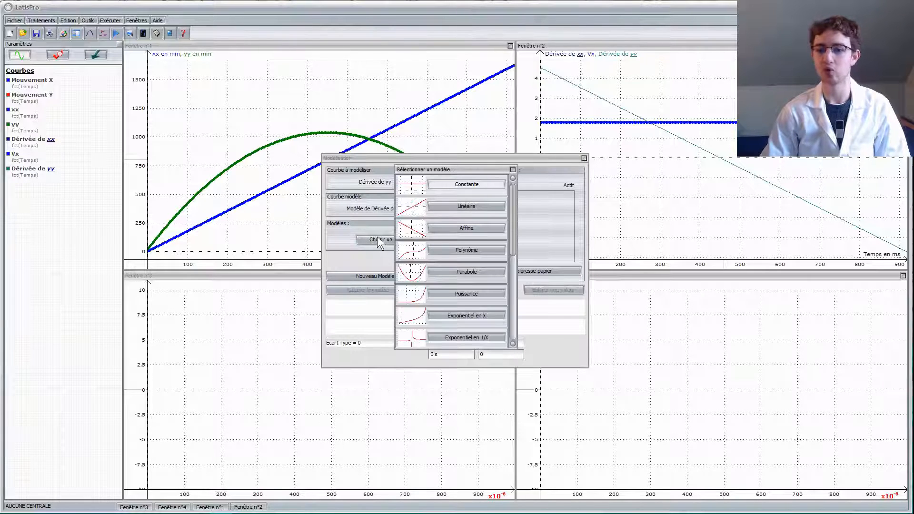
click(450, 226)
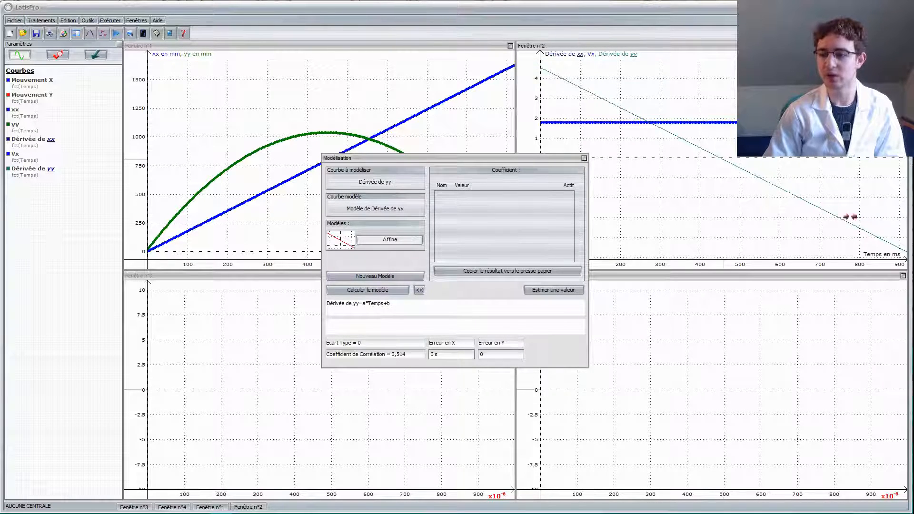
click(393, 290)
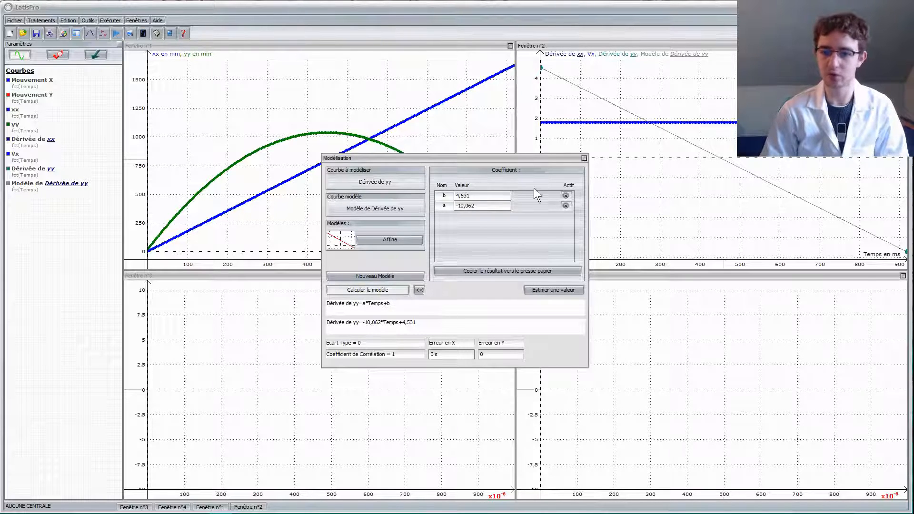
click(583, 158)
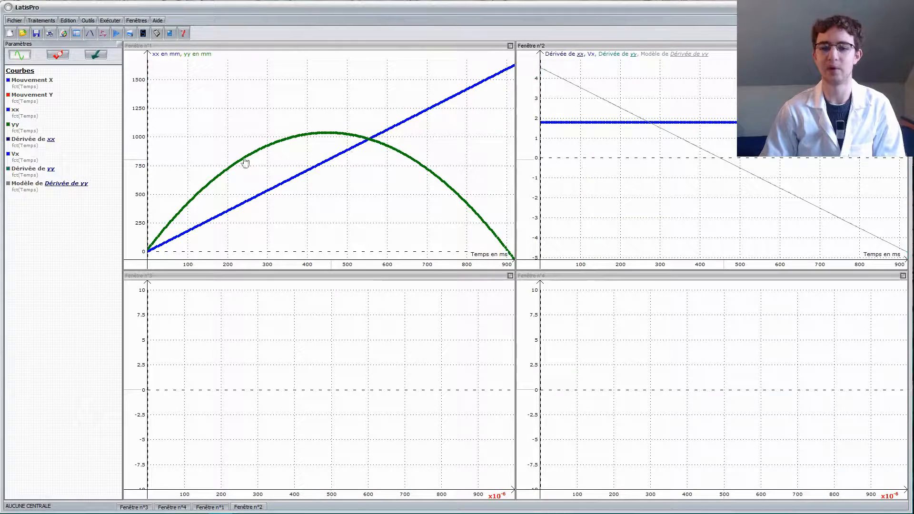
- Rename the model of the derivative of yy as Vy and display it in dark green with the Trait avec rond style
double_click(105, 191)
triple_click(404, 224)
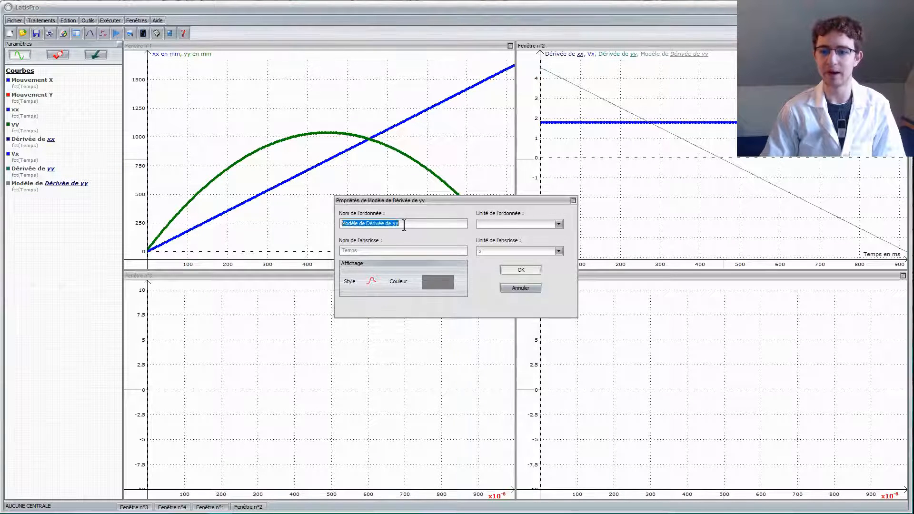
text(V)
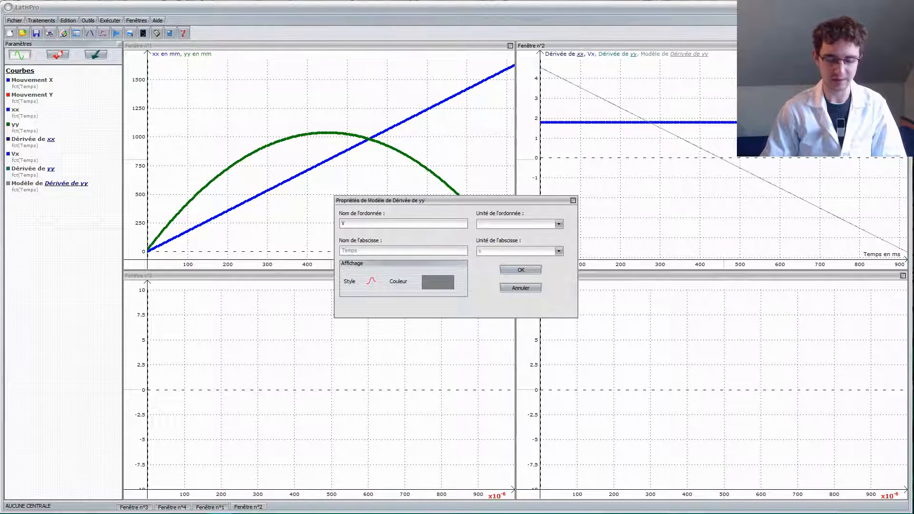
text(y)
click(371, 280)
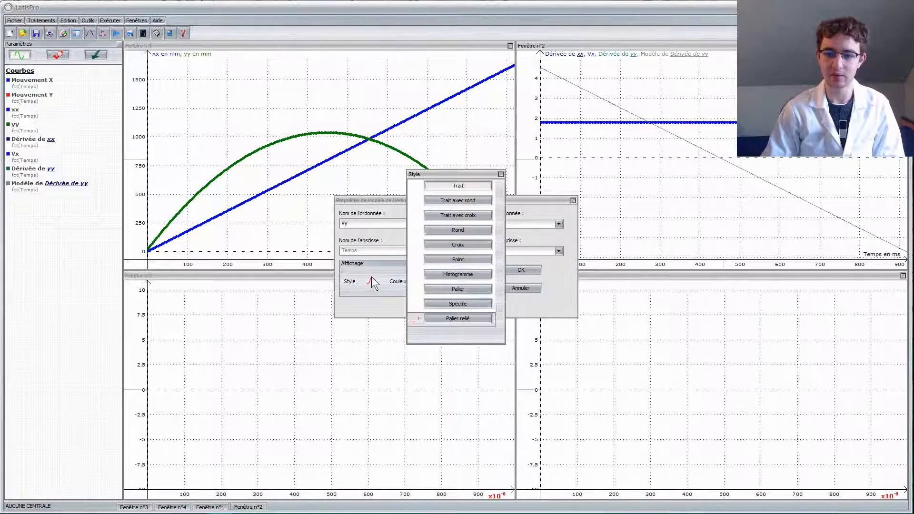
click(462, 203)
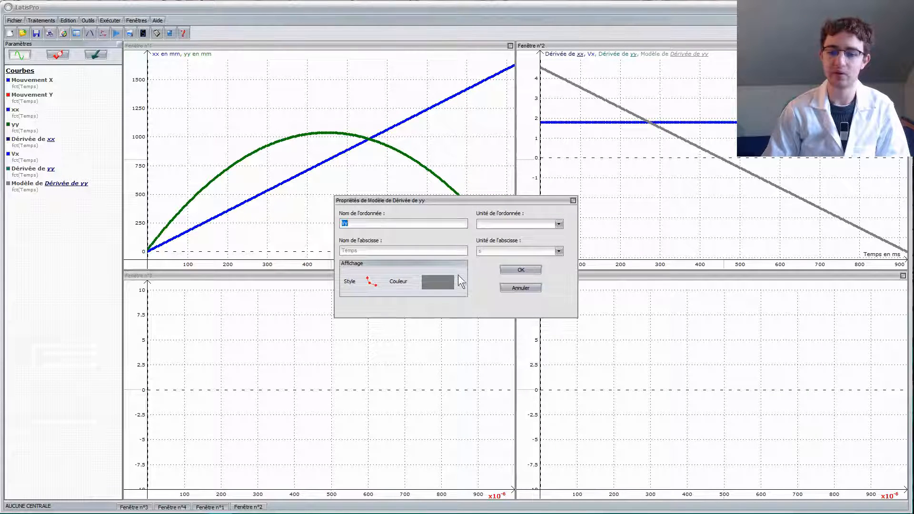
click(450, 278)
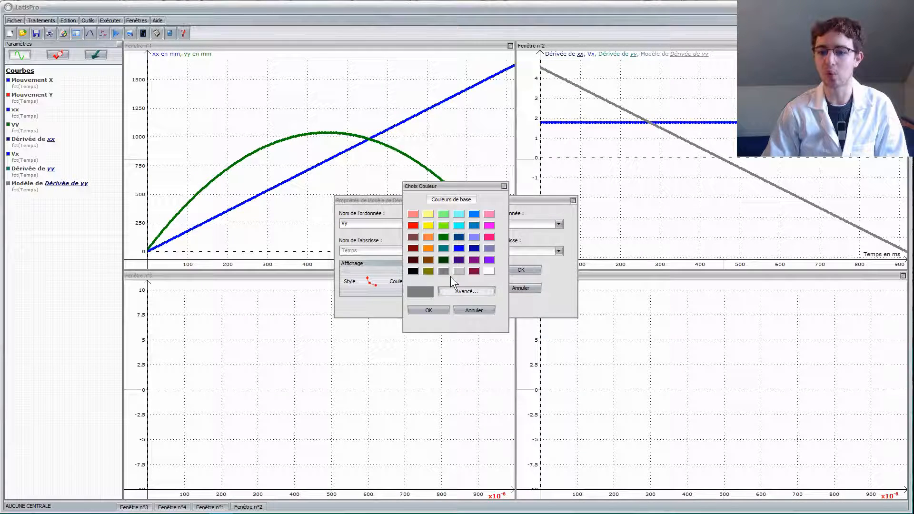
click(444, 237)
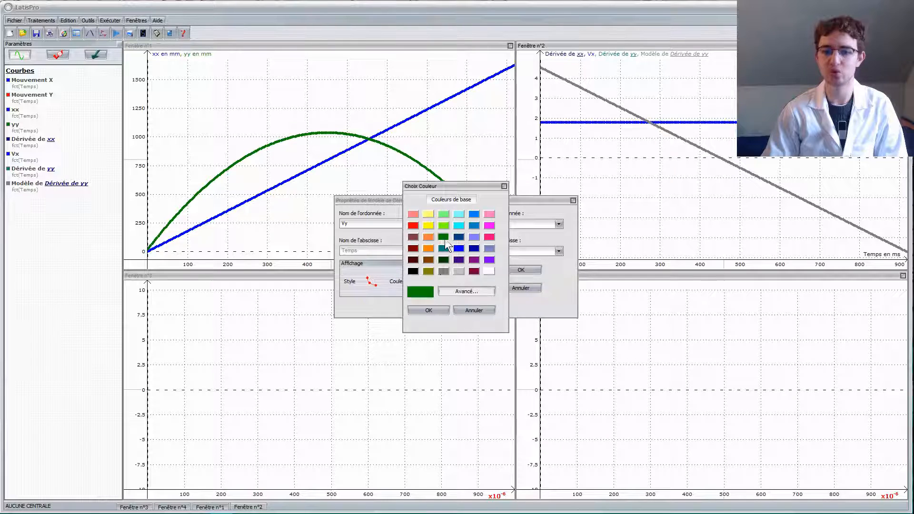
click(429, 309)
click(510, 270)
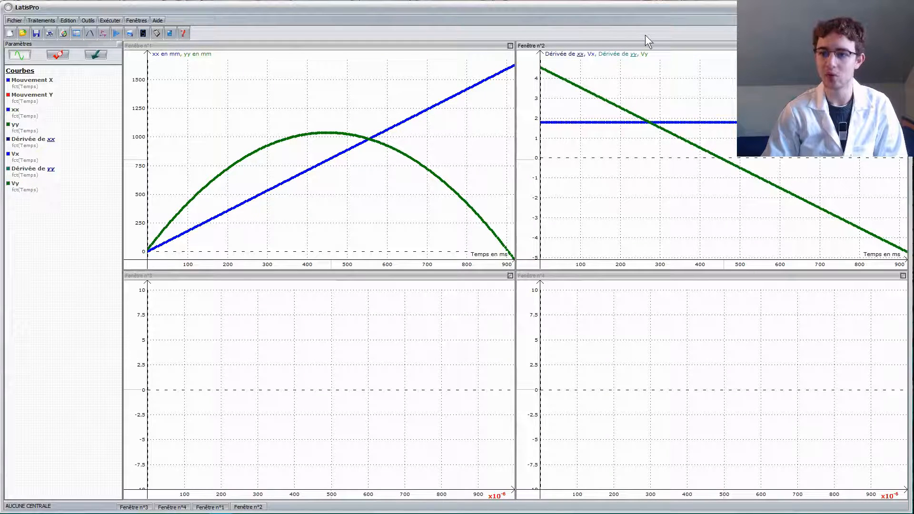
- Remove the derivatives of xx and yy from Fenêtre n°2, keeping only the Vx and Vy curves
right_click(575, 57)
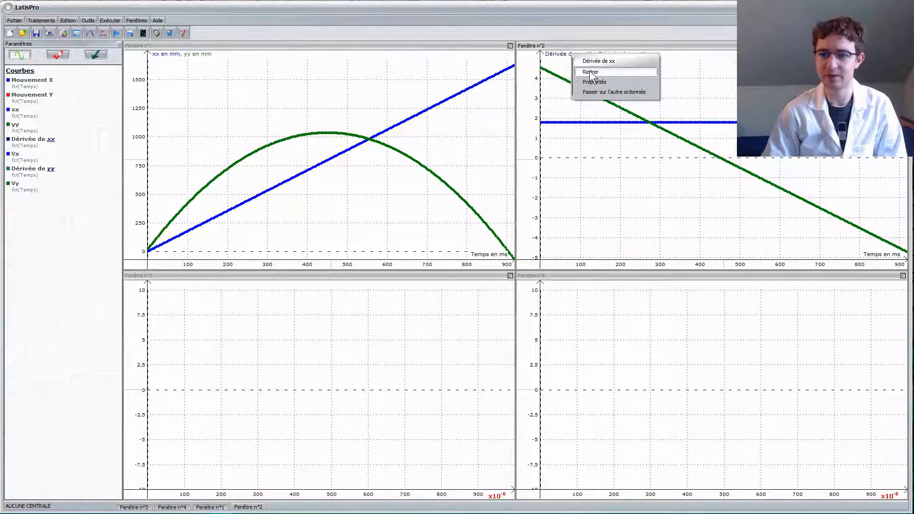
click(587, 80)
right_click(571, 53)
click(584, 75)
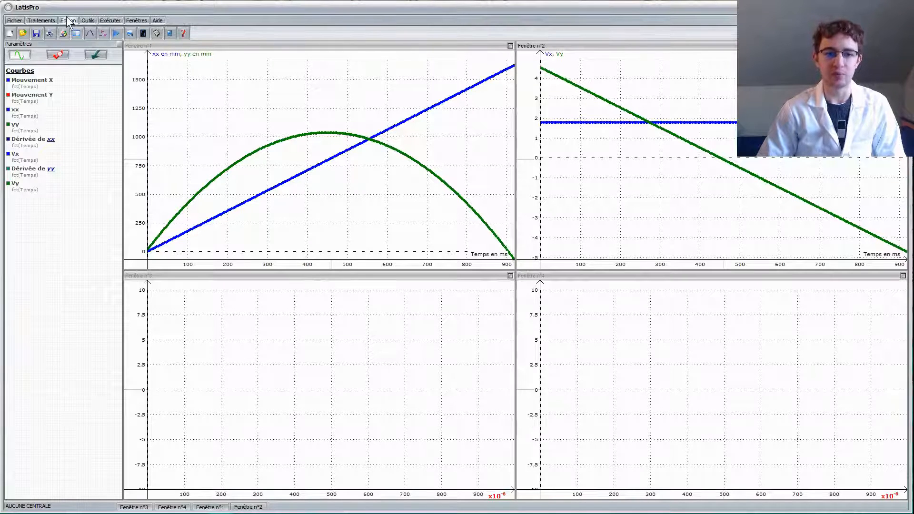
- Calculate the derivative (Dérivée) of the Vx curve
click(41, 20)
mouse_move(58, 64)
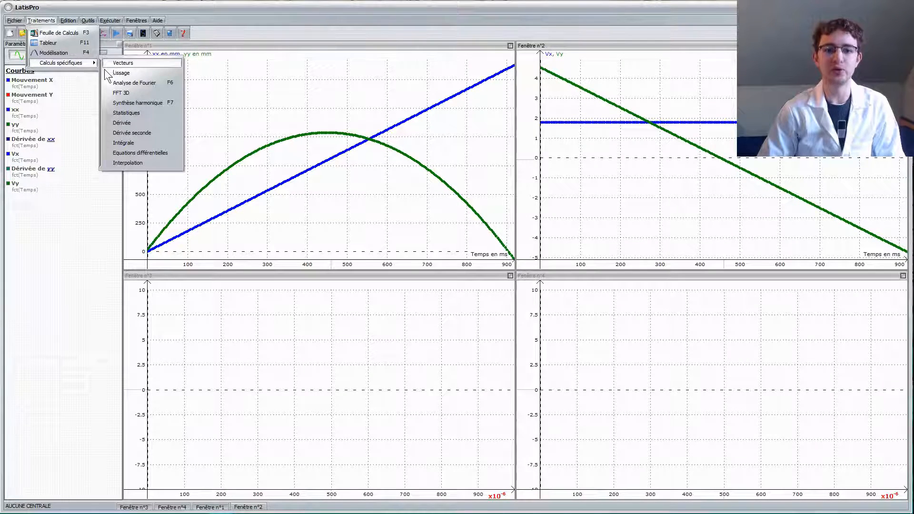
click(130, 122)
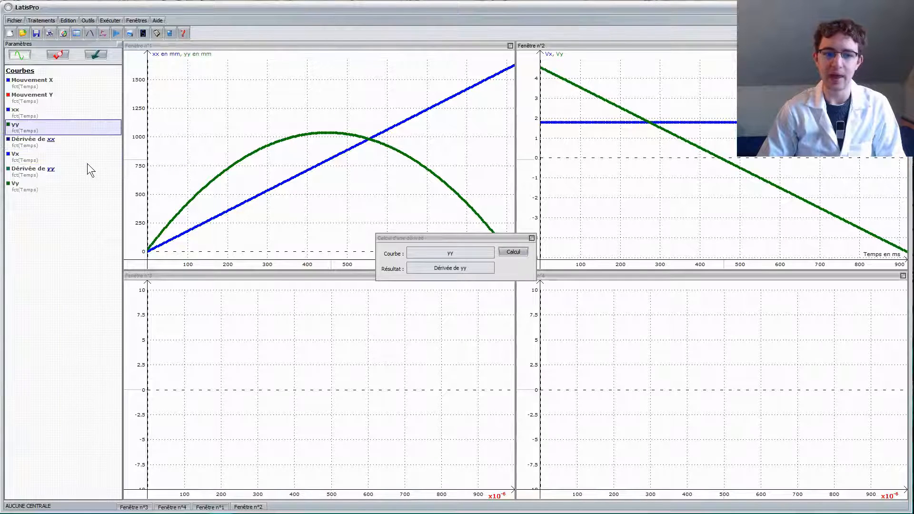
drag(87, 161, 425, 260)
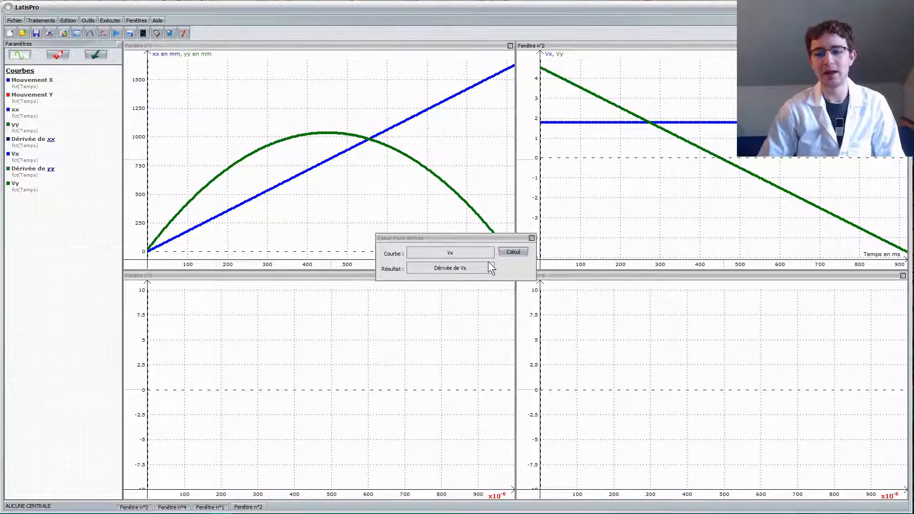
click(512, 255)
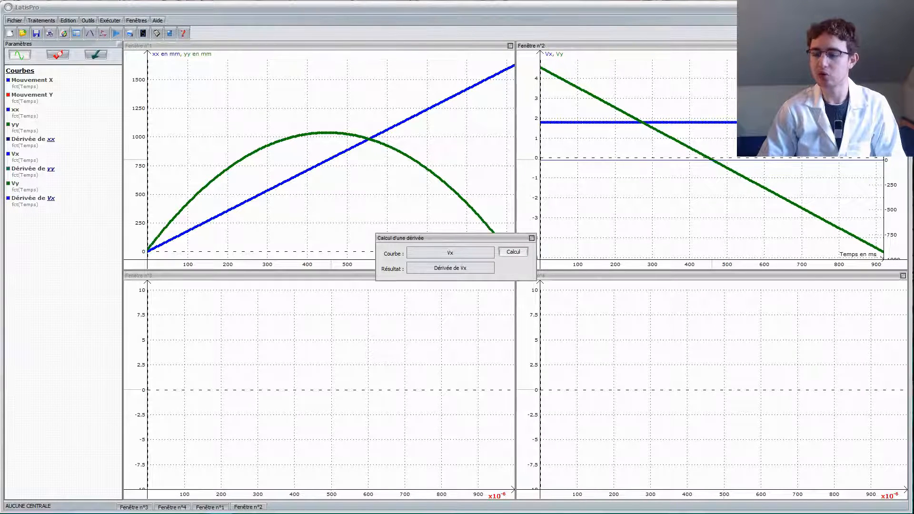
- Remove the derivative of Vx from Fenêtre n°2, plot it in Fenêtre n°3, and close the derivative calculation window
click(33, 198)
click(862, 64)
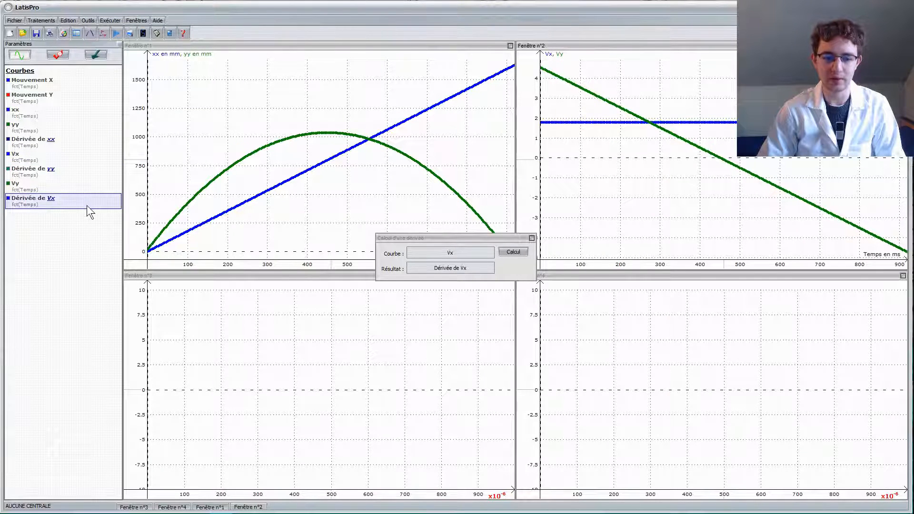
drag(86, 204, 230, 335)
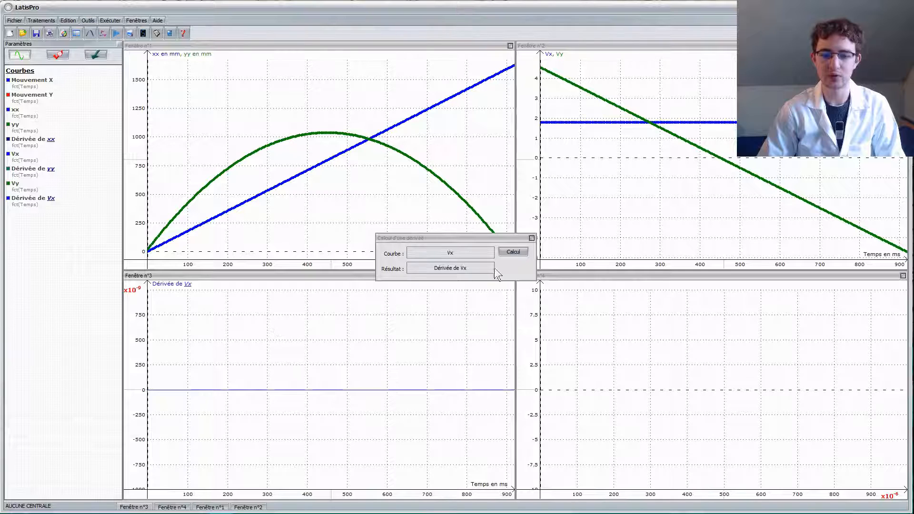
click(531, 238)
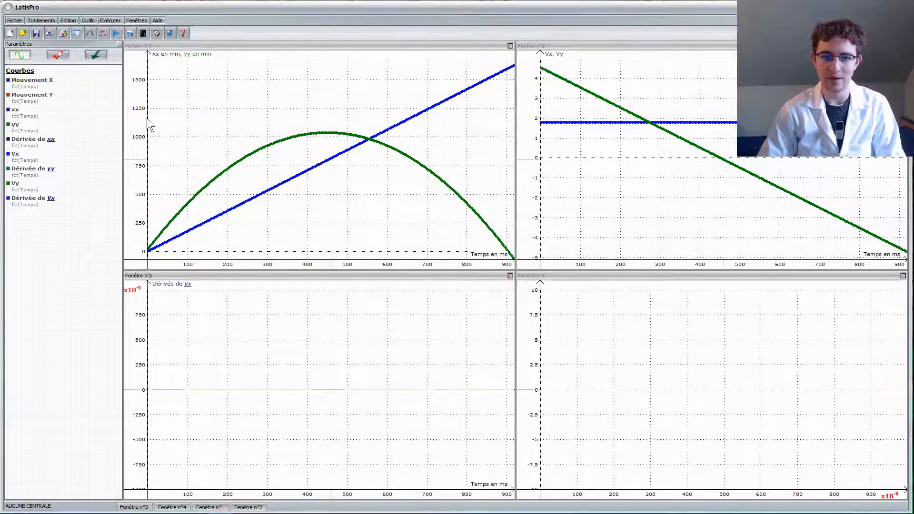
- Model the derivative of Vx with the Constante model, calculate it, view its coefficient details, and close the Modélisation window
click(90, 35)
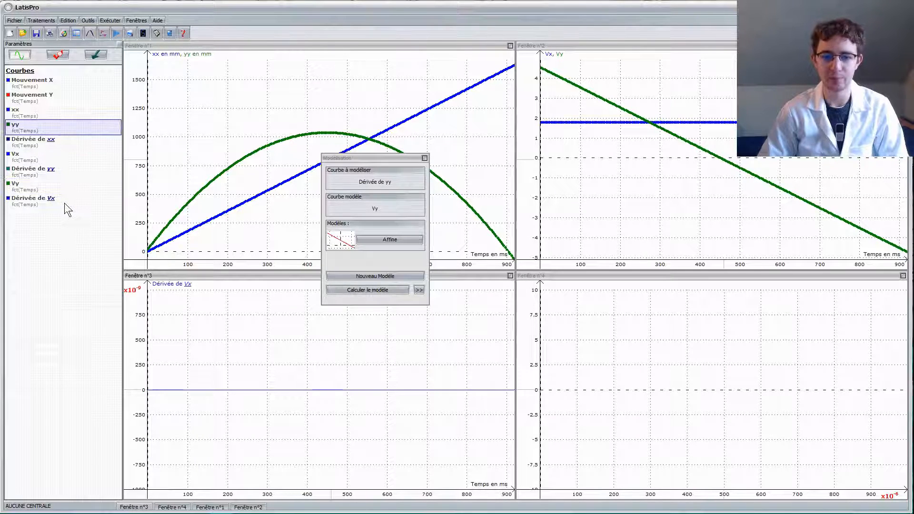
drag(66, 202, 377, 184)
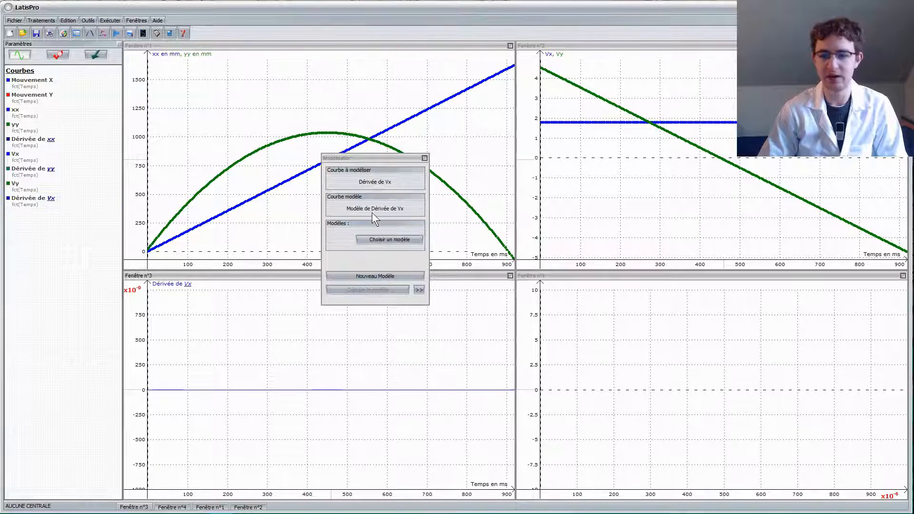
click(374, 241)
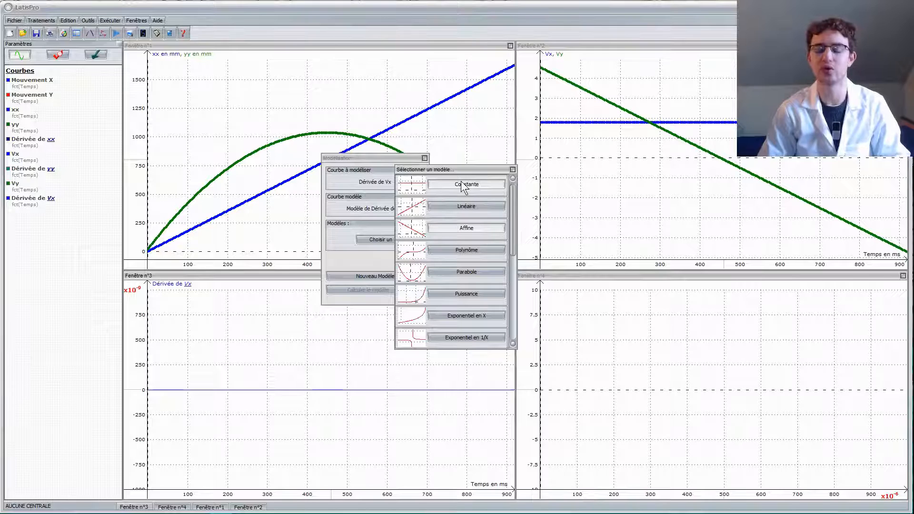
click(464, 186)
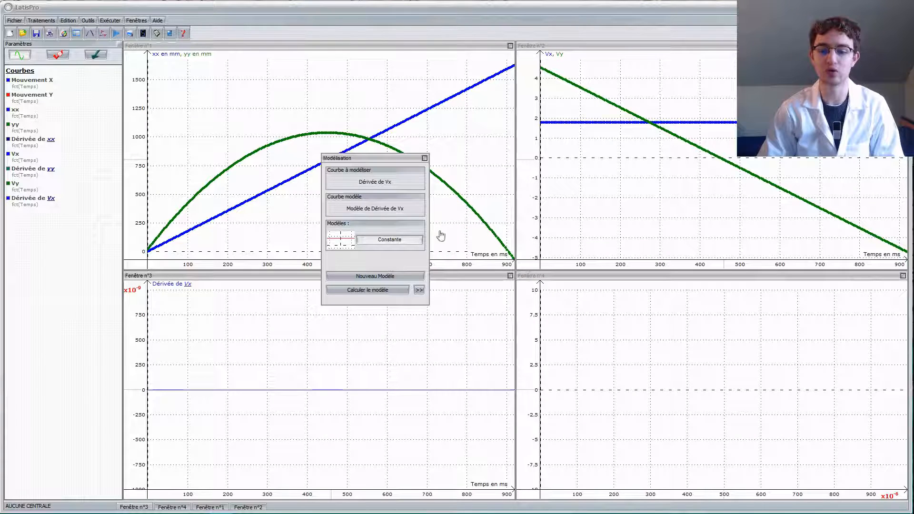
click(355, 289)
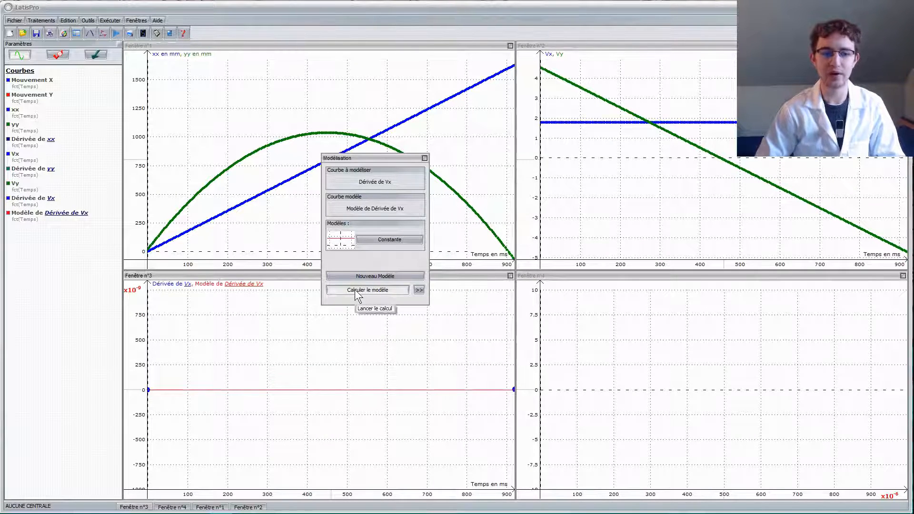
click(418, 290)
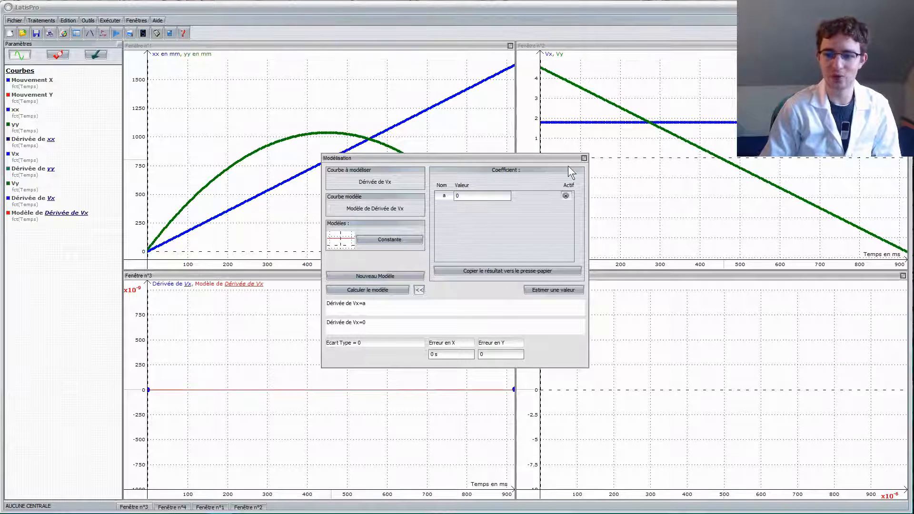
click(584, 159)
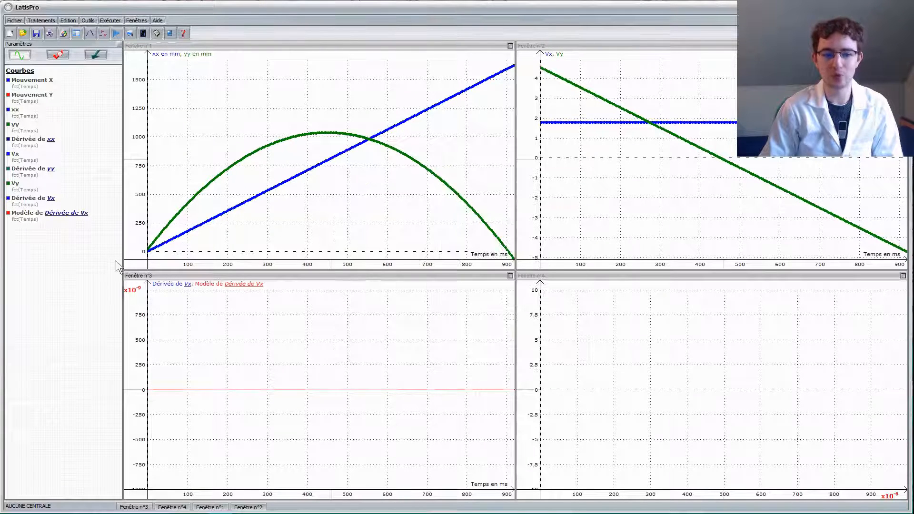
- Rename the model of the derivative of Vx as Ax and display it in blue with the Trait avec rond style
click(106, 222)
double_click(105, 222)
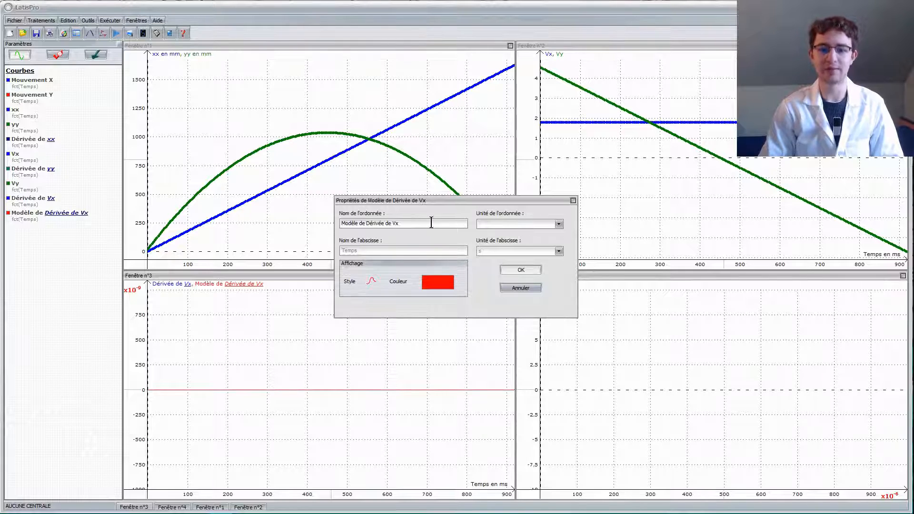
text(Ax)
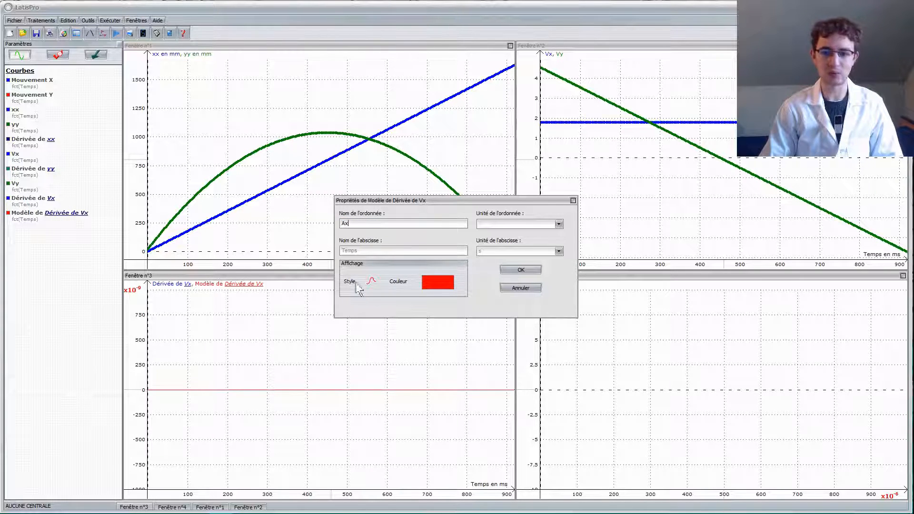
click(370, 281)
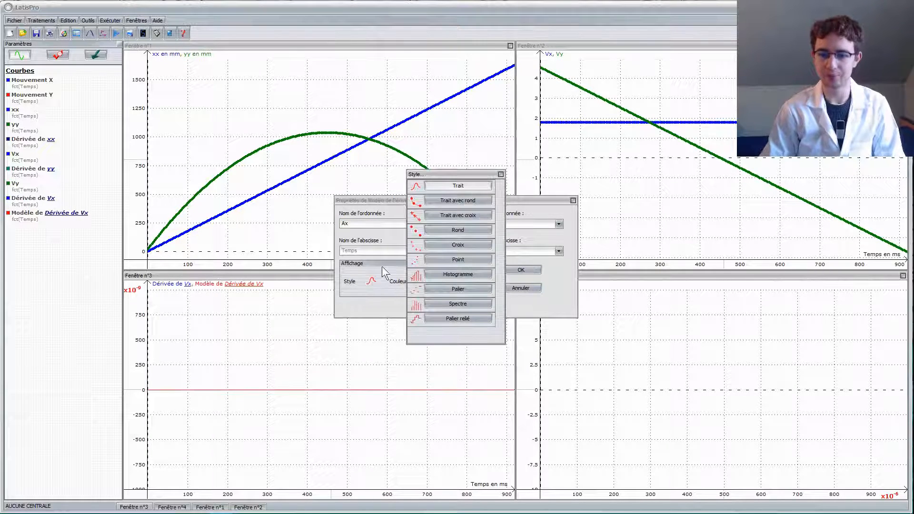
click(444, 202)
click(441, 279)
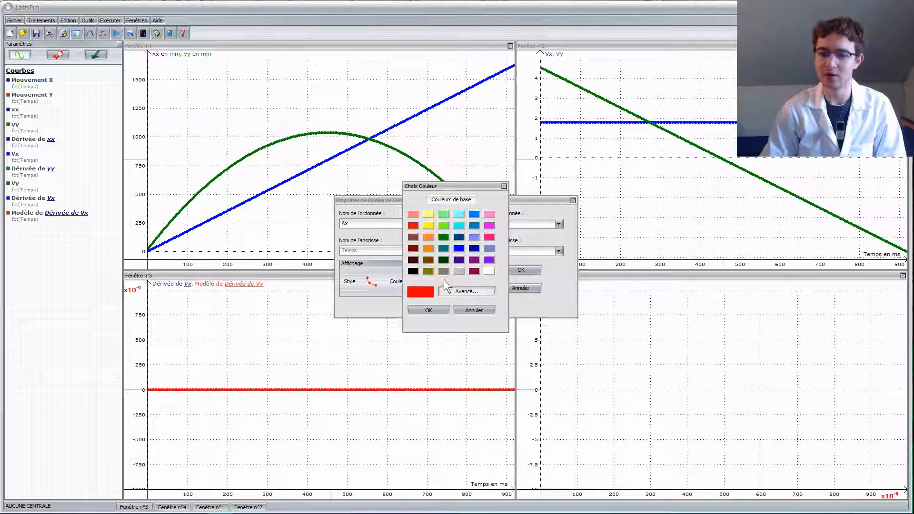
click(457, 249)
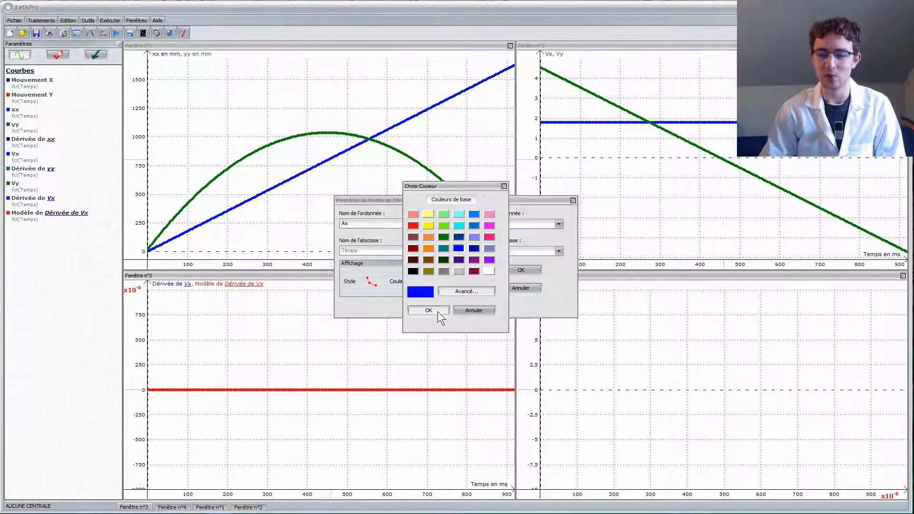
click(437, 311)
click(506, 270)
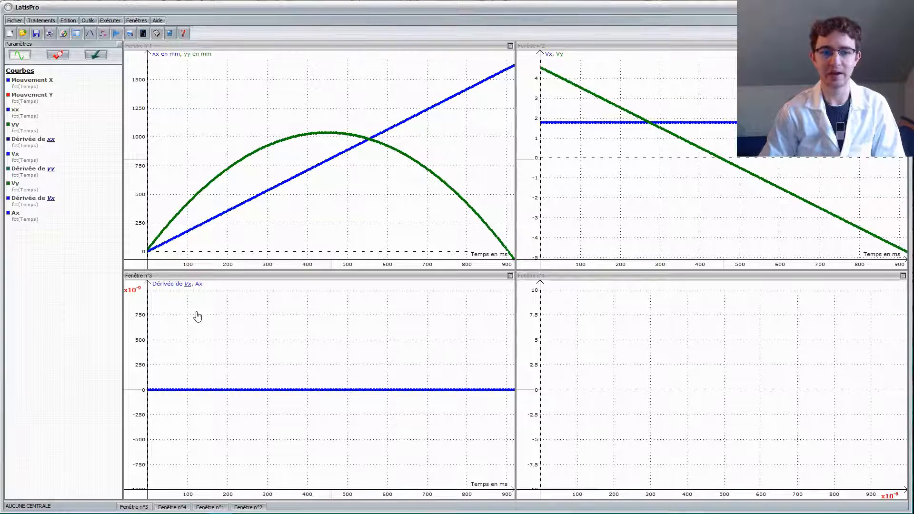
- Calculate the derivative (Dérivée) of the Vy curve
click(40, 20)
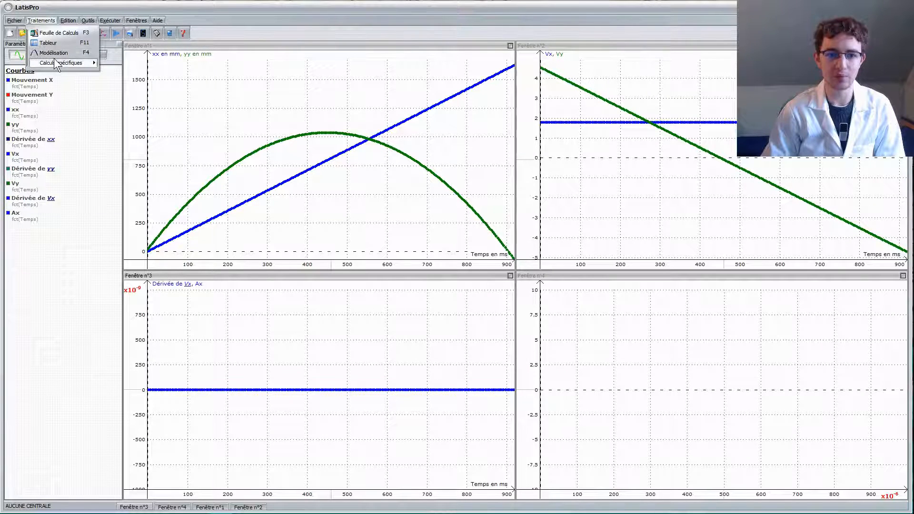
mouse_move(53, 58)
click(129, 125)
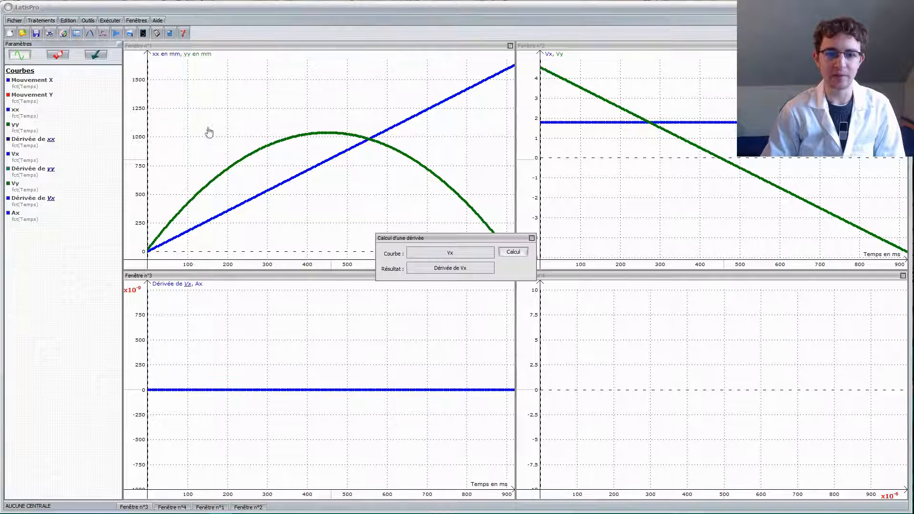
drag(114, 184, 428, 252)
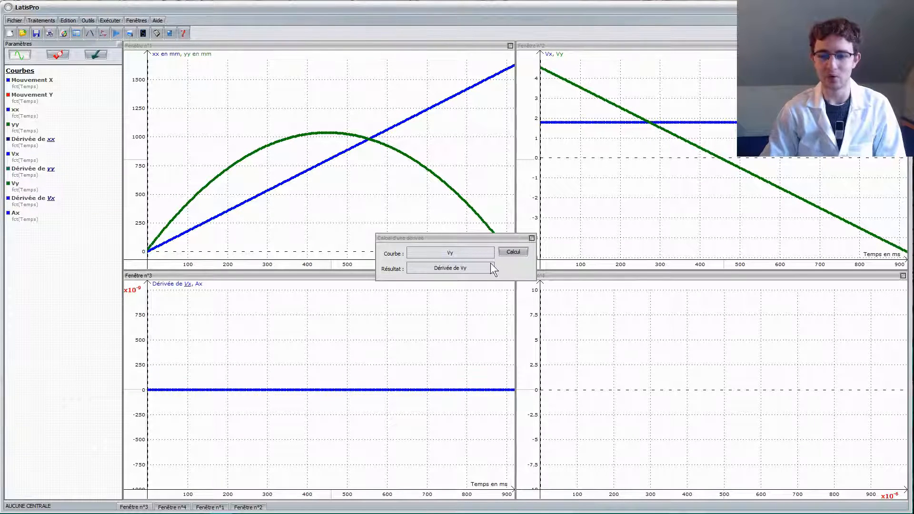
click(508, 252)
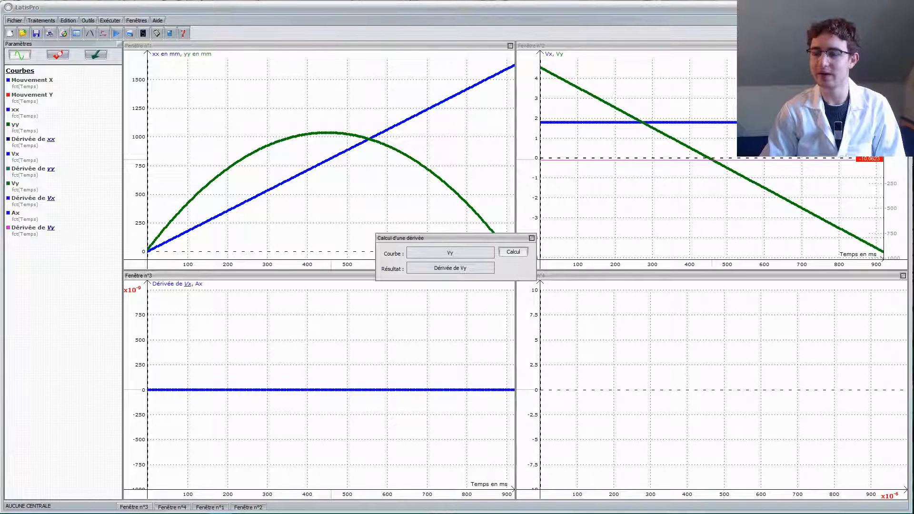
- Move the derivative of Vy from Fenêtre n°2 to Fenêtre n°3, rescale that graph with Calibrage, and close the derivative calculation window
right_click(864, 53)
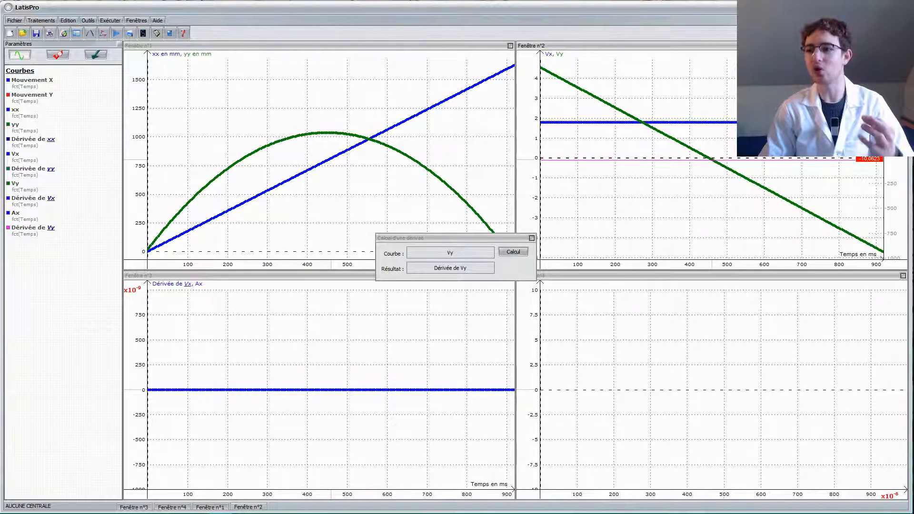
click(875, 62)
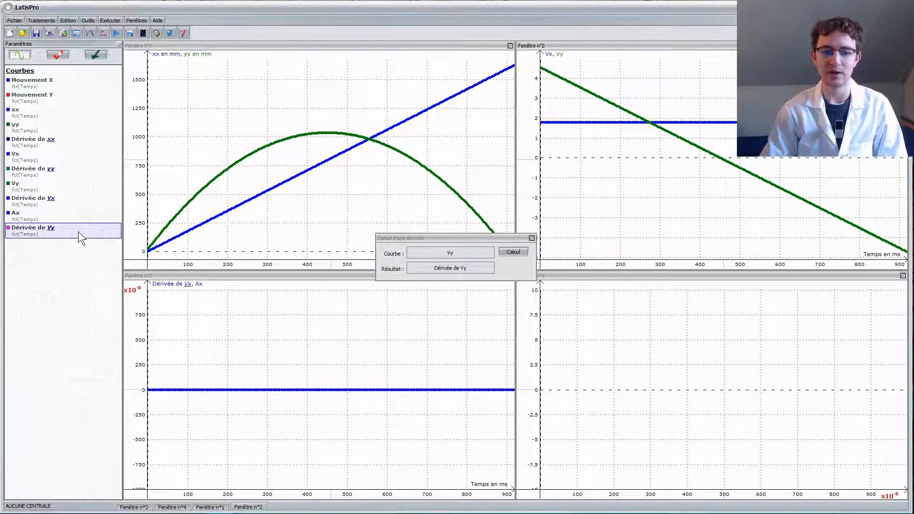
drag(78, 231, 232, 353)
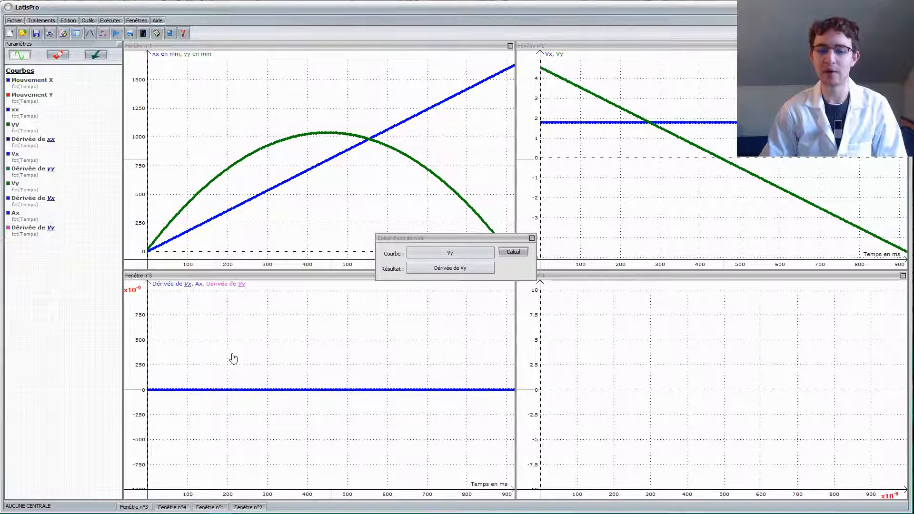
right_click(232, 358)
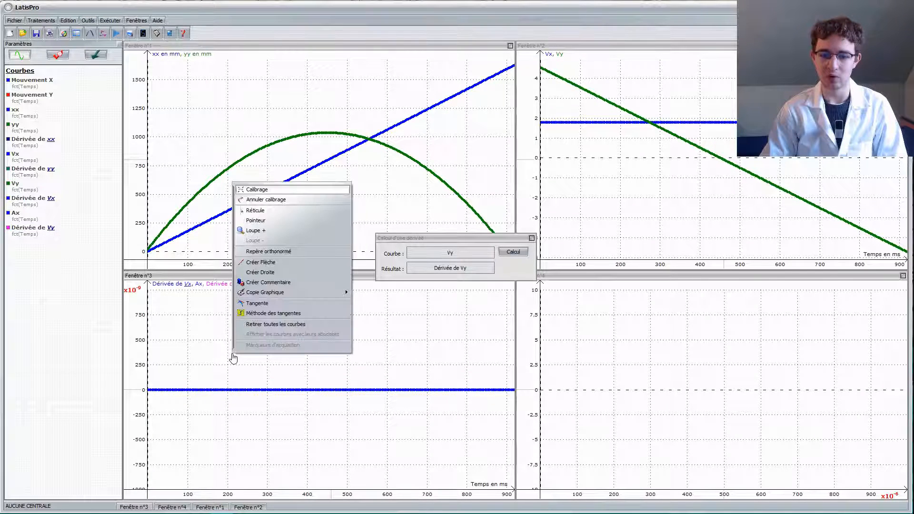
click(257, 189)
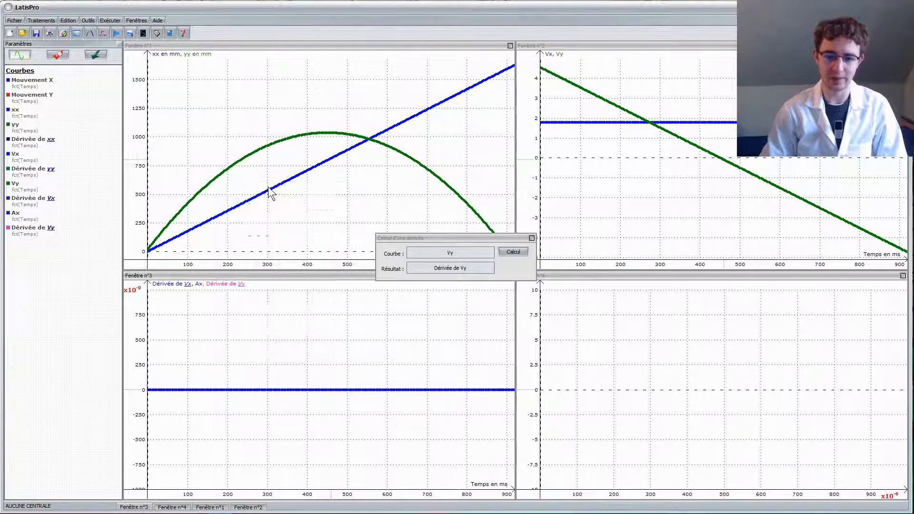
click(532, 238)
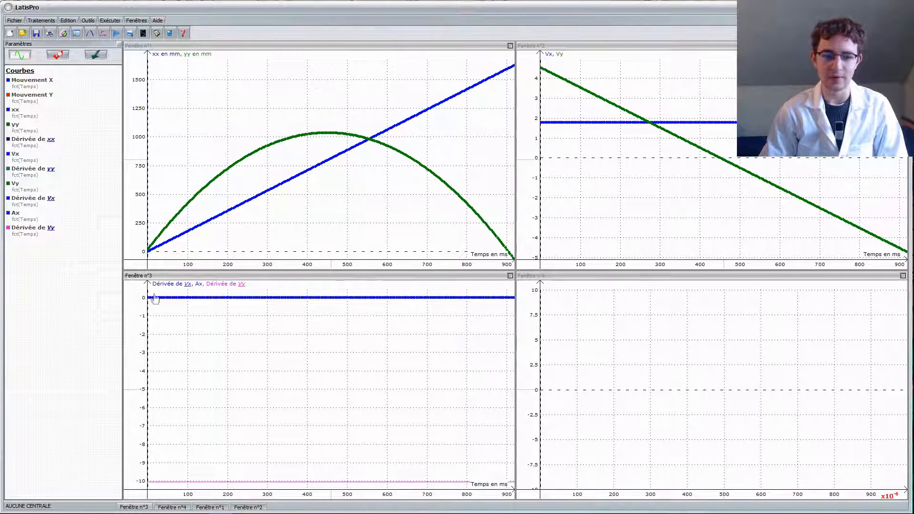
- Model the derivative of Vy with the Constante model, calculate it, and close the Modélisation window
click(90, 33)
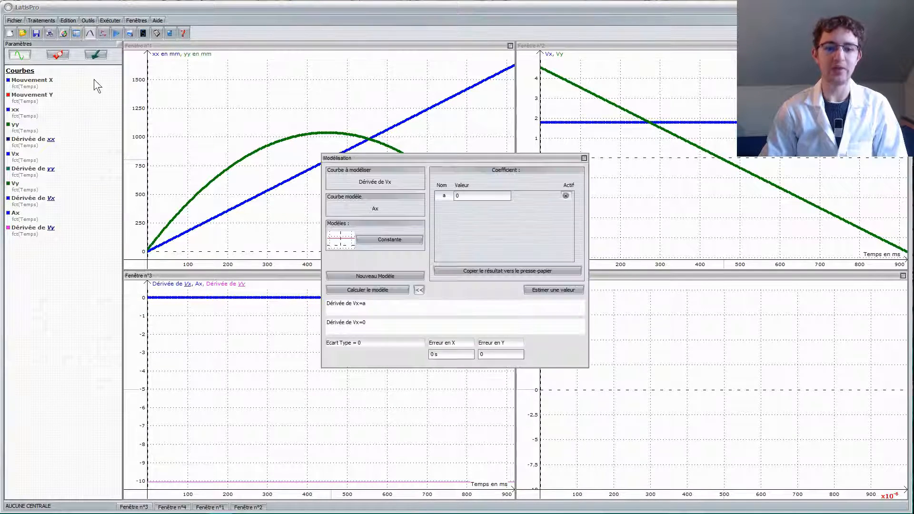
drag(76, 231, 370, 183)
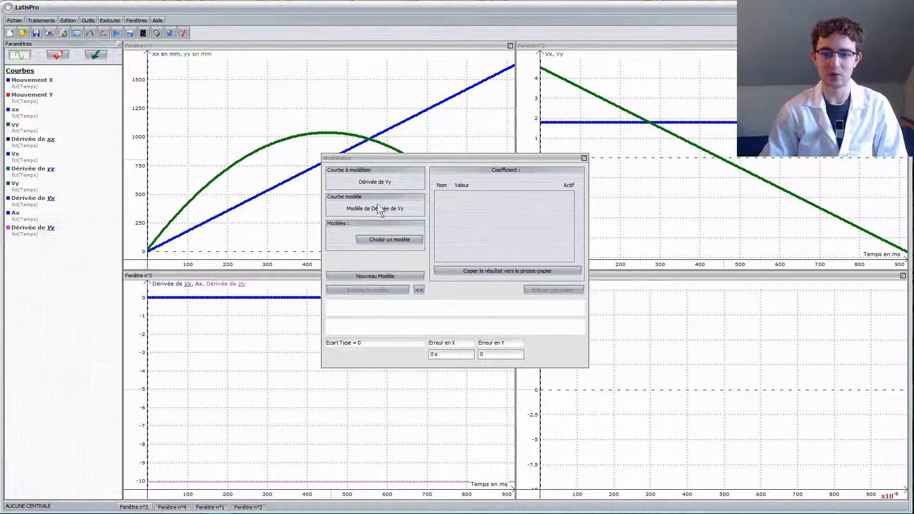
click(384, 239)
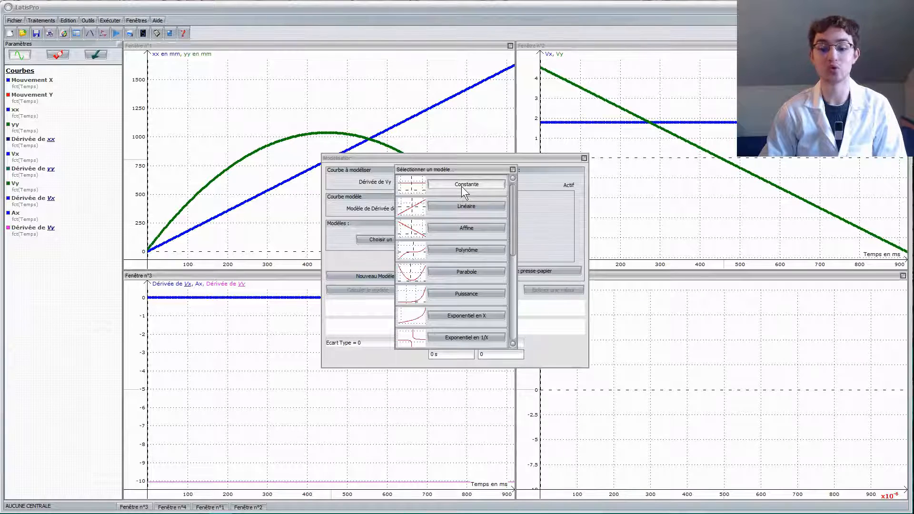
click(461, 186)
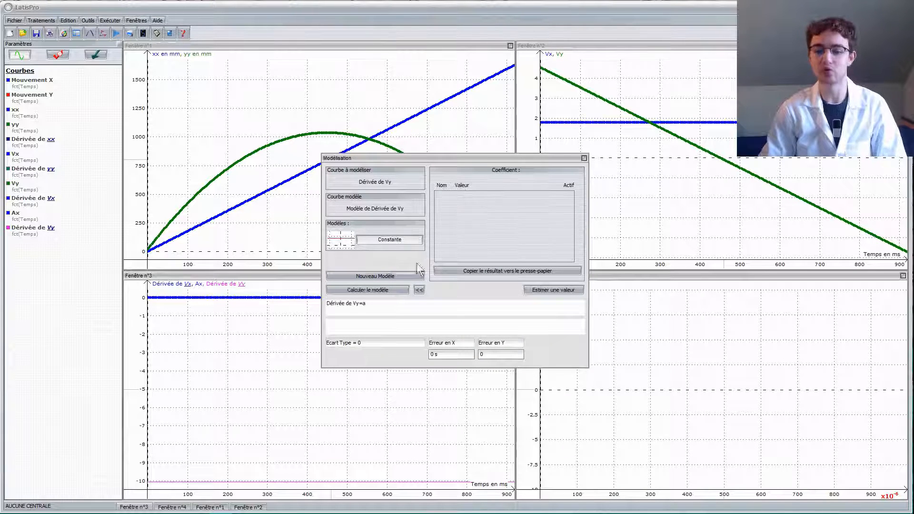
click(387, 289)
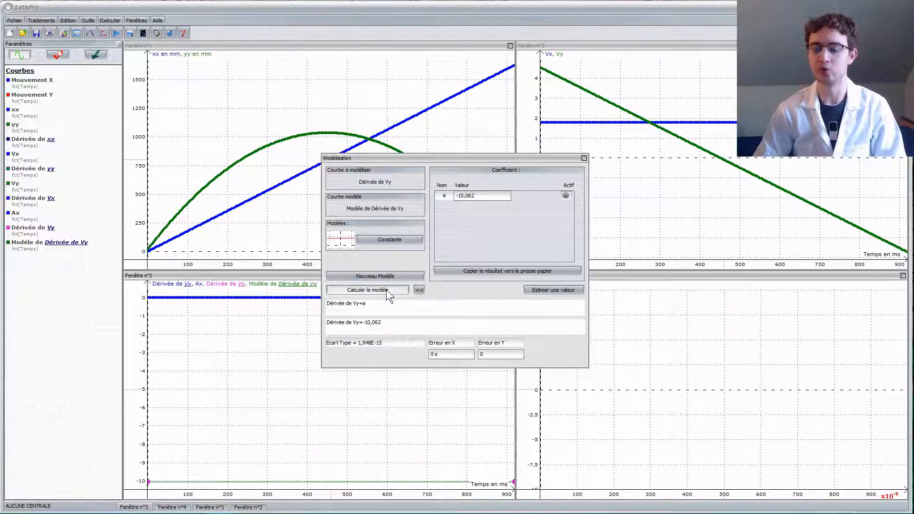
click(584, 158)
- Rename the model of the derivative of Vy as Ay and display it with the Trait avec rond style
double_click(69, 254)
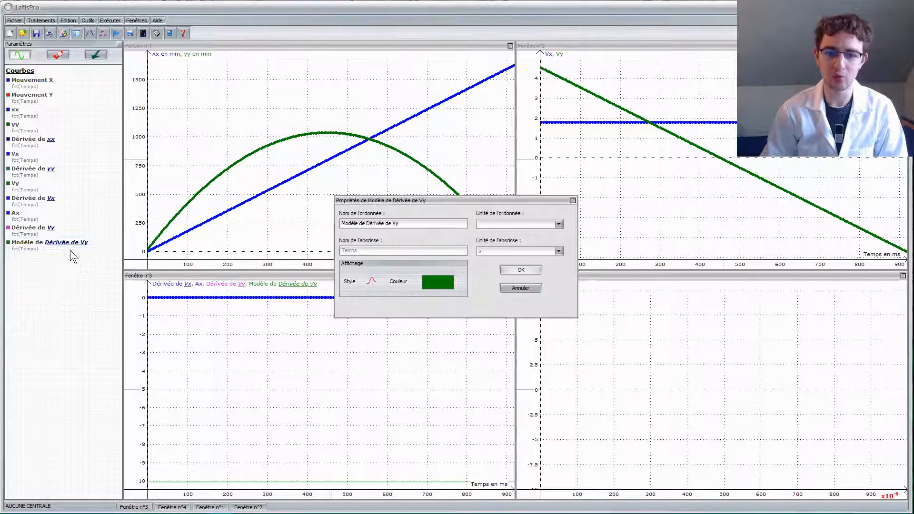
drag(341, 223, 413, 222)
text(Ay)
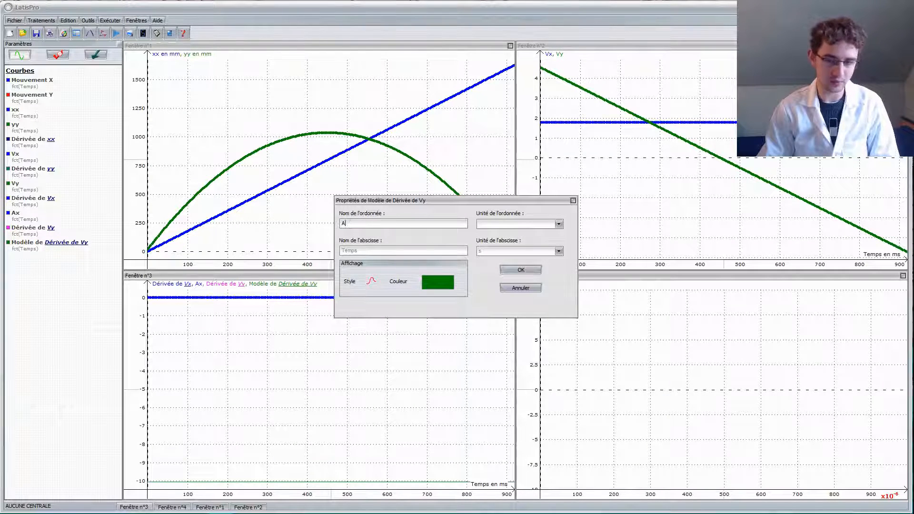
click(370, 281)
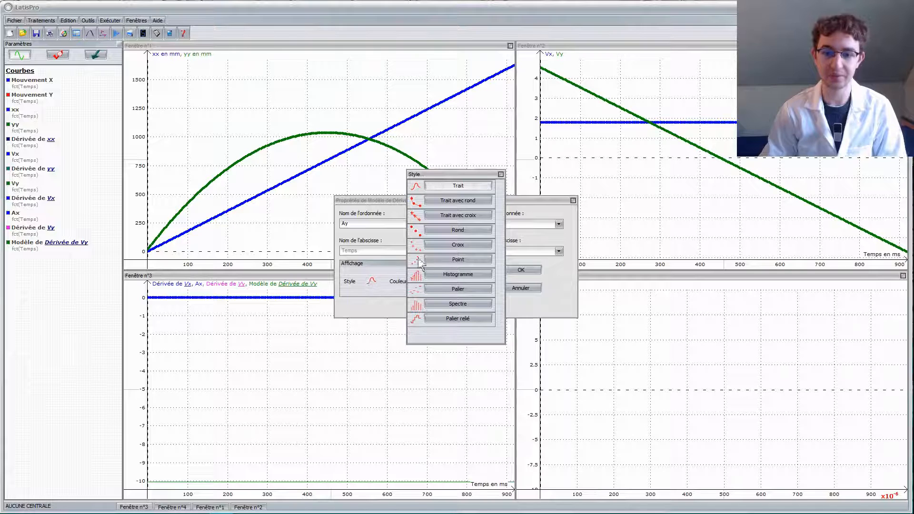
click(445, 203)
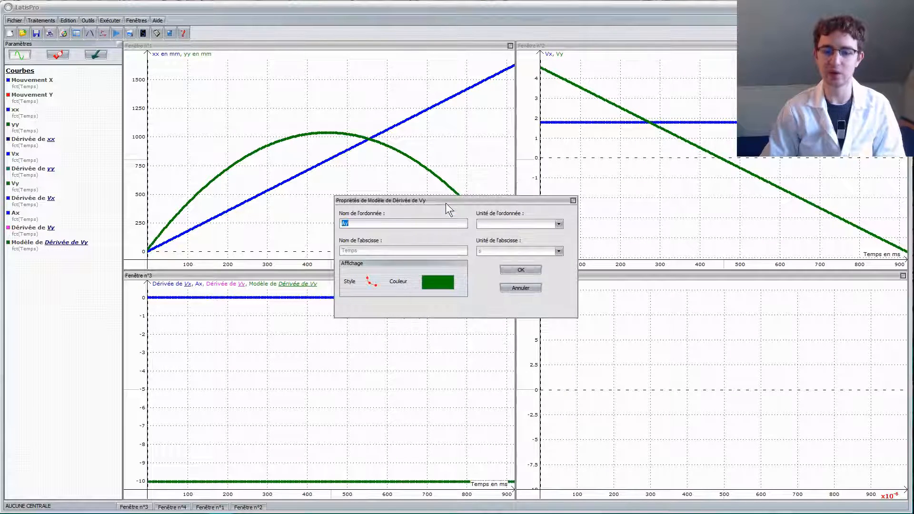
click(521, 265)
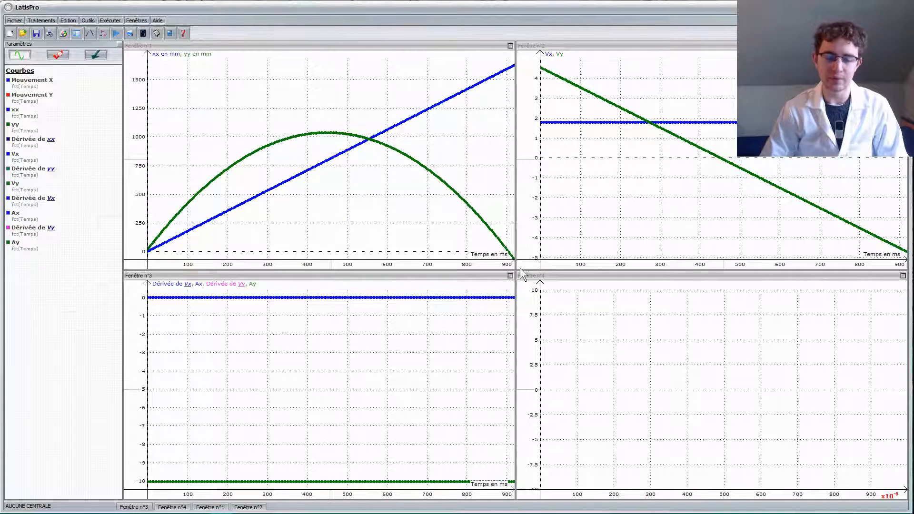
- Remove the derivative curves of Vx and Vy from Fenêtre n°3, keeping only Ax and Ay
right_click(175, 285)
click(188, 304)
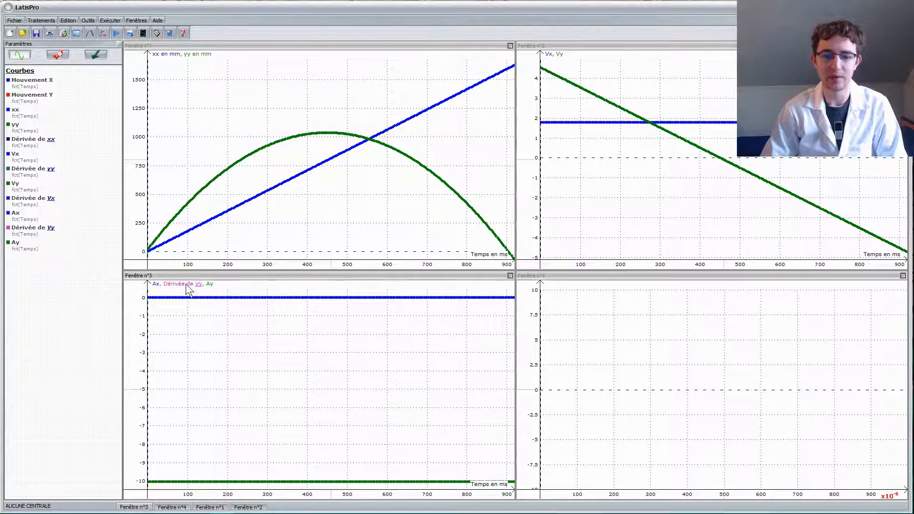
right_click(187, 287)
click(198, 304)
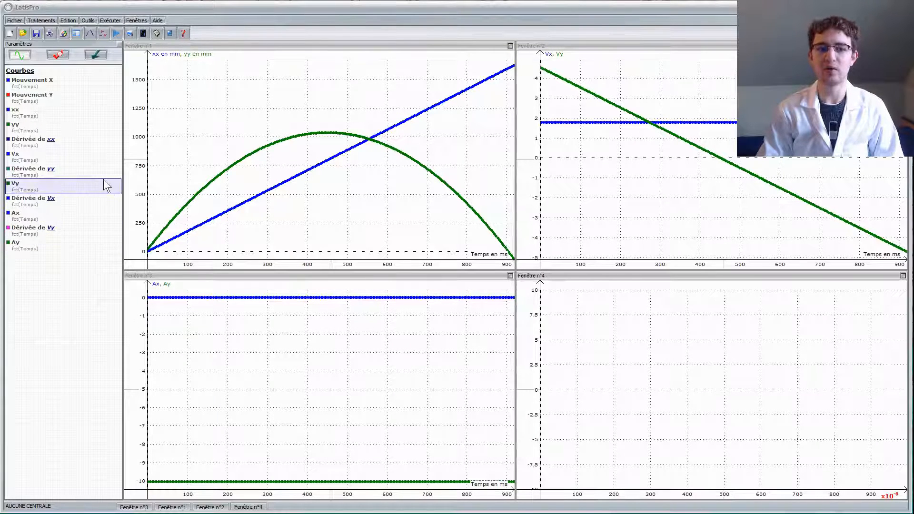
- Plot yy in Fenêtre n°4 as a function of xx by making xx the horizontal axis
drag(84, 133, 584, 343)
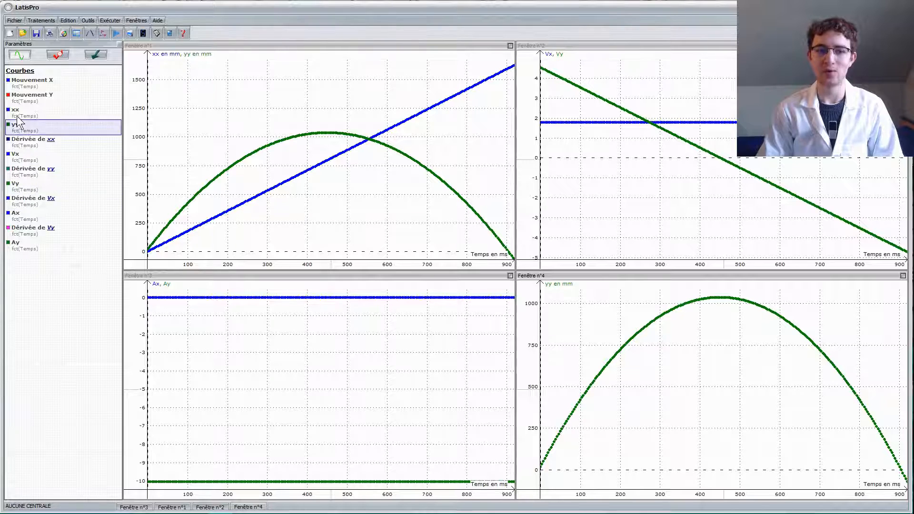
drag(93, 109, 685, 494)
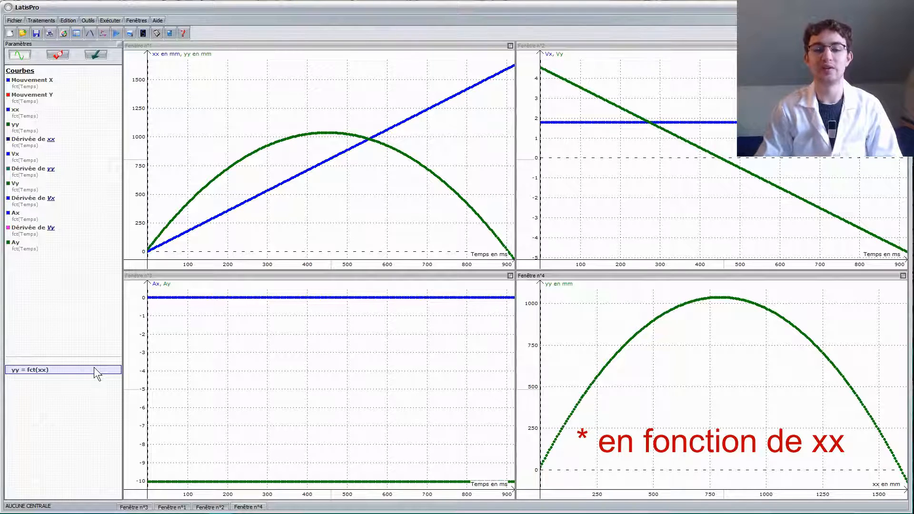
click(96, 142)
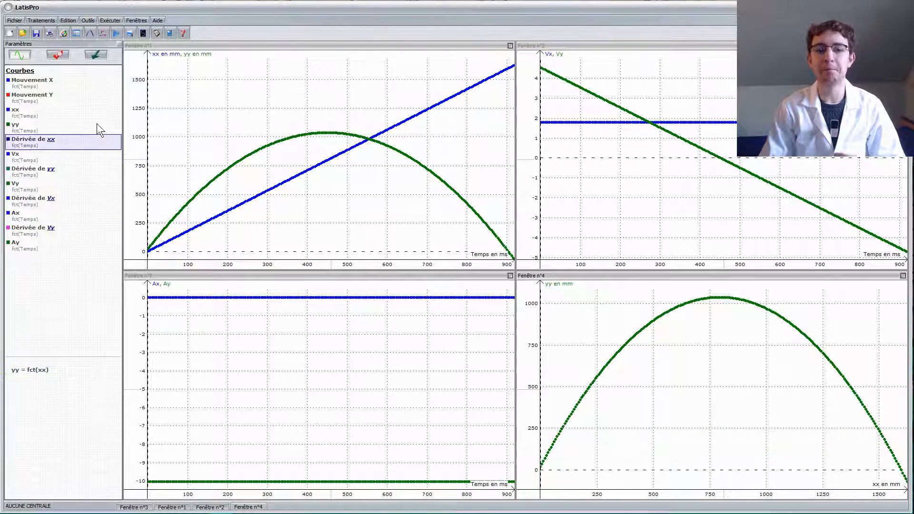
- Model the yy = fct(xx) curve with the Parabole model, calculate it, view its coefficient details, and close the Modélisation window
click(93, 33)
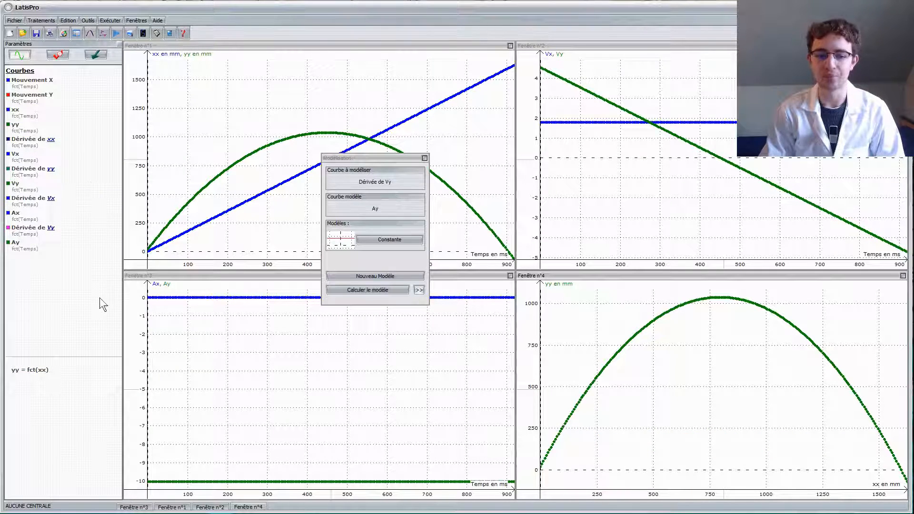
click(81, 369)
drag(81, 370, 385, 183)
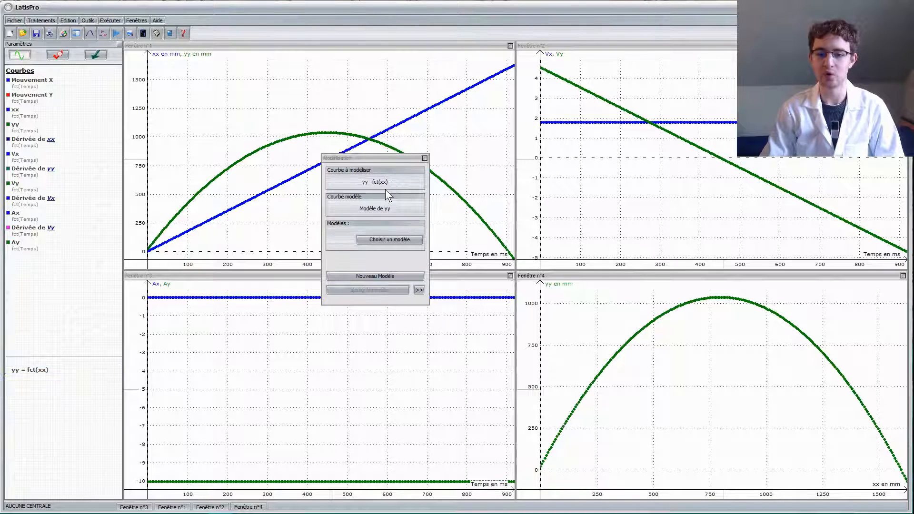
click(391, 240)
click(440, 268)
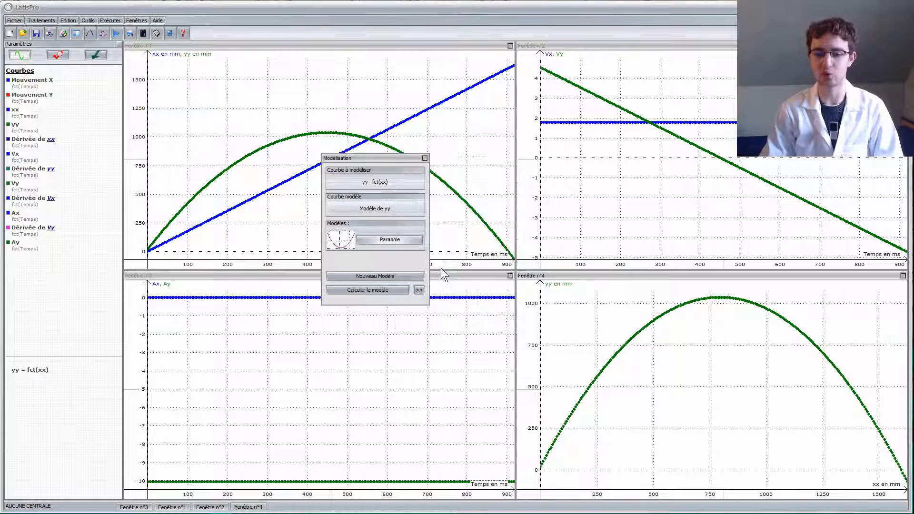
click(407, 288)
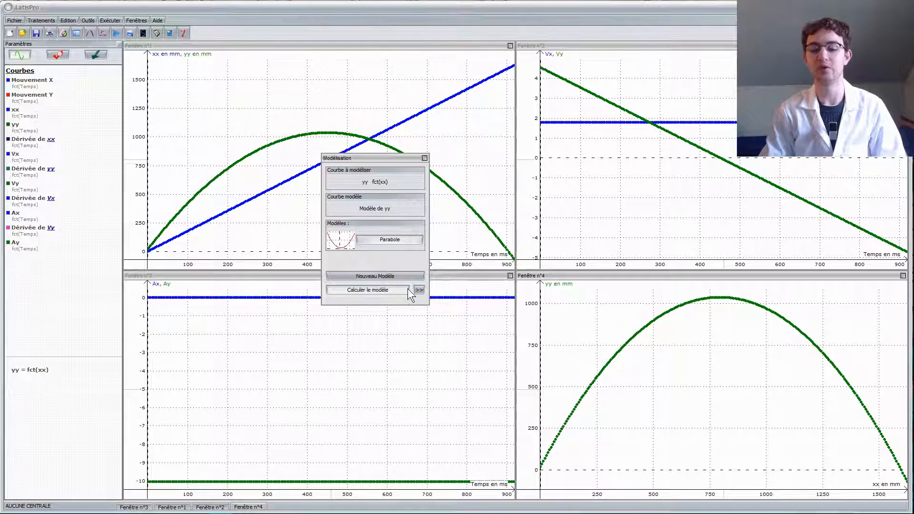
click(419, 291)
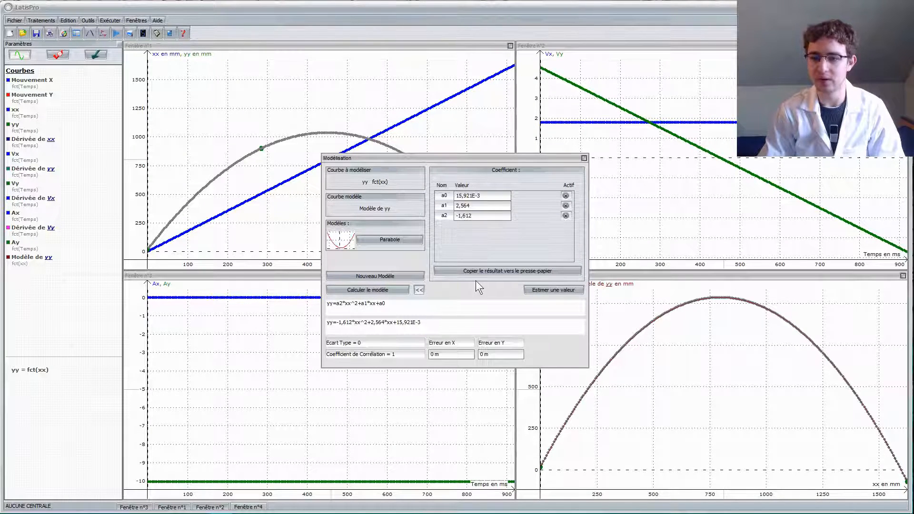
click(584, 157)
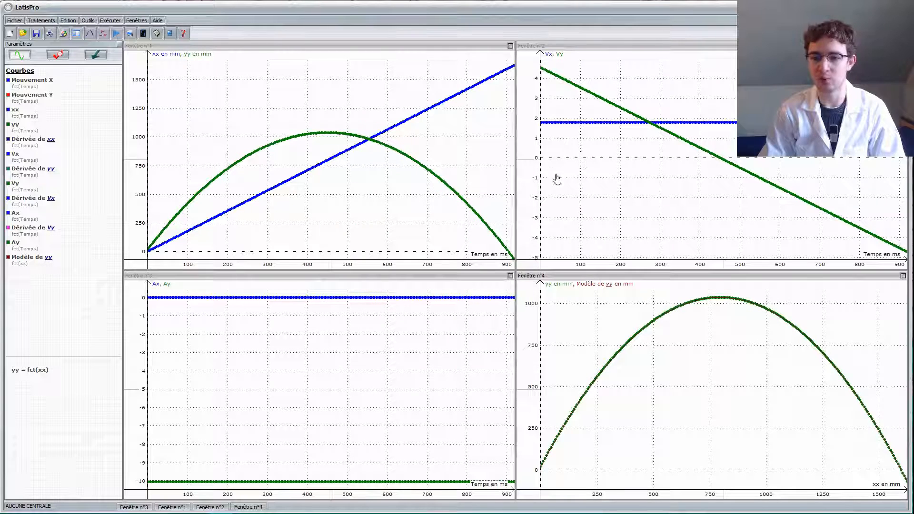
- Display the model of yy in green with the Trait avec rond style and remove the original yy curve from Fenêtre n°4
click(83, 265)
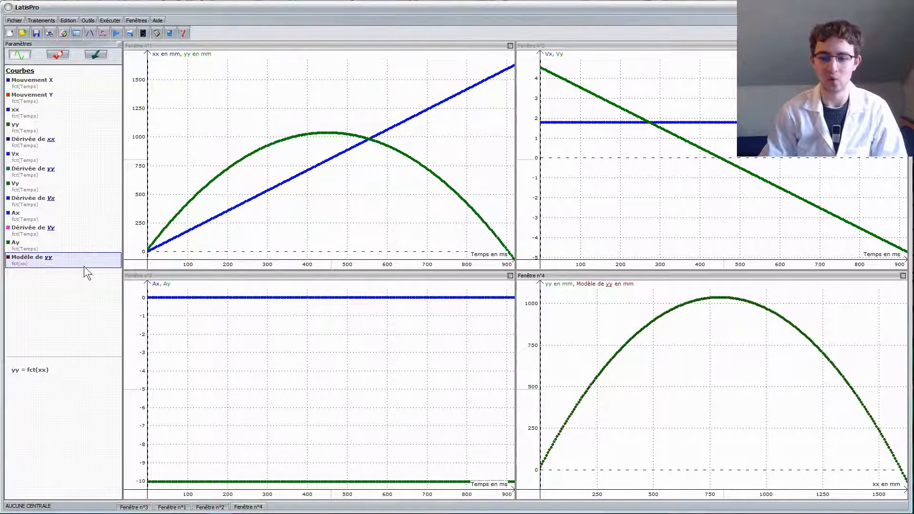
double_click(84, 267)
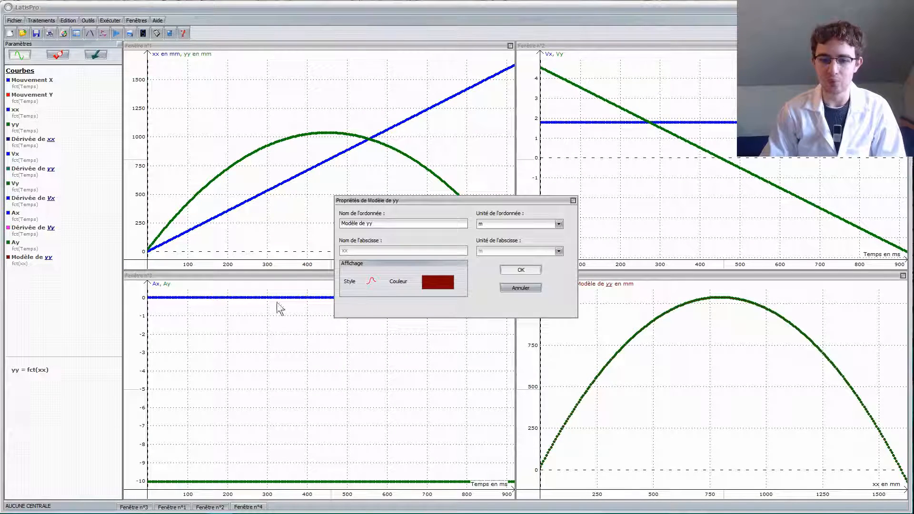
click(375, 283)
click(430, 201)
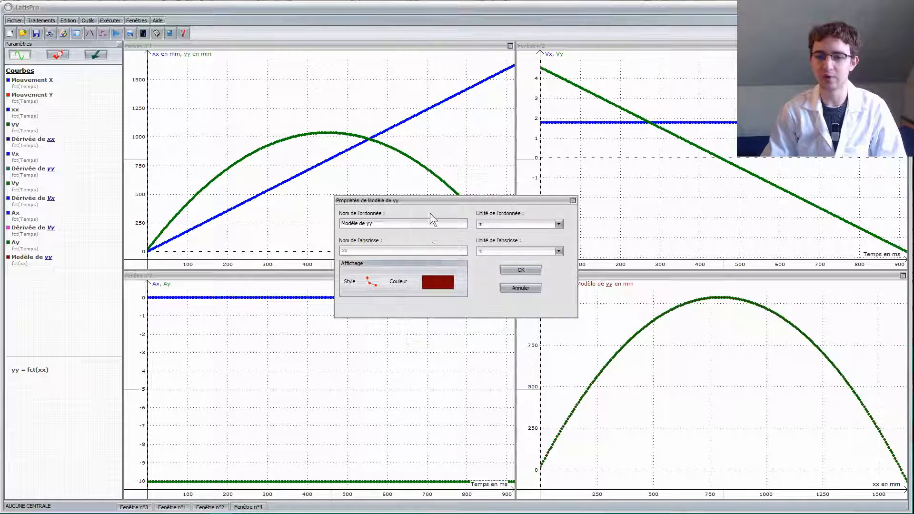
click(437, 283)
click(444, 238)
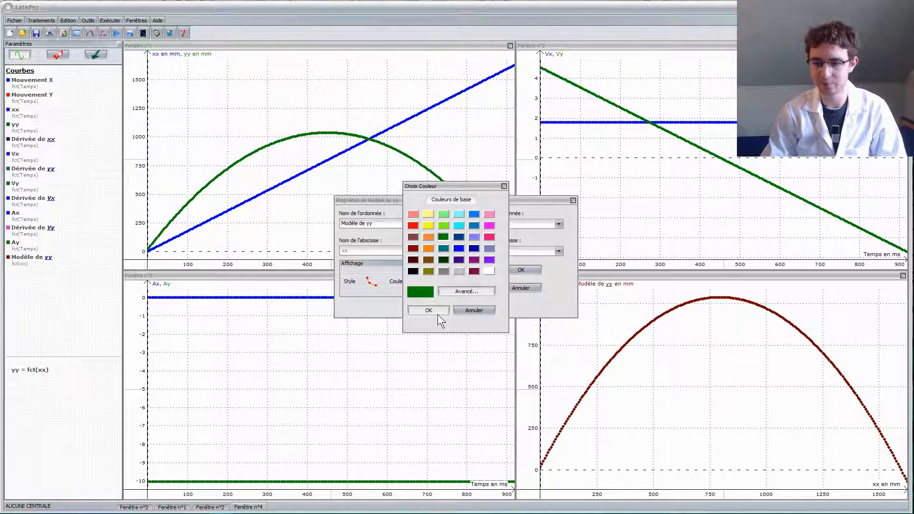
click(428, 310)
click(513, 270)
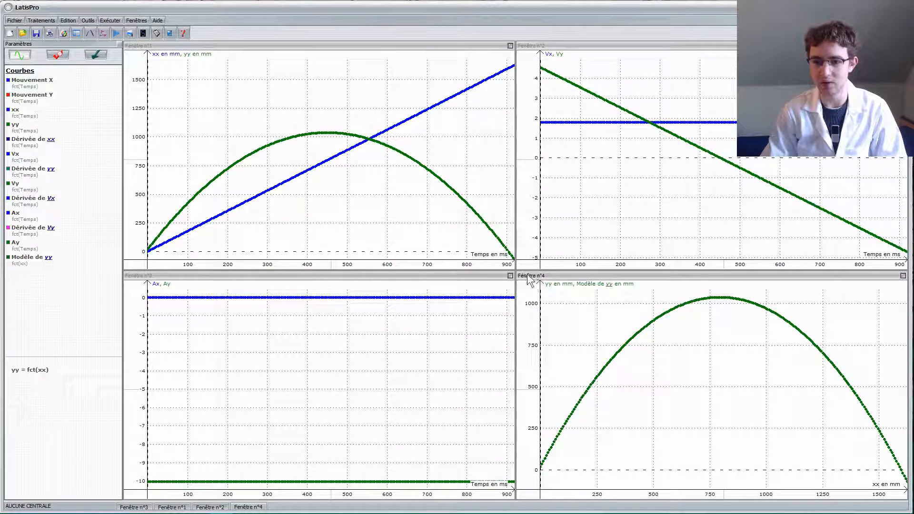
right_click(560, 287)
click(575, 307)
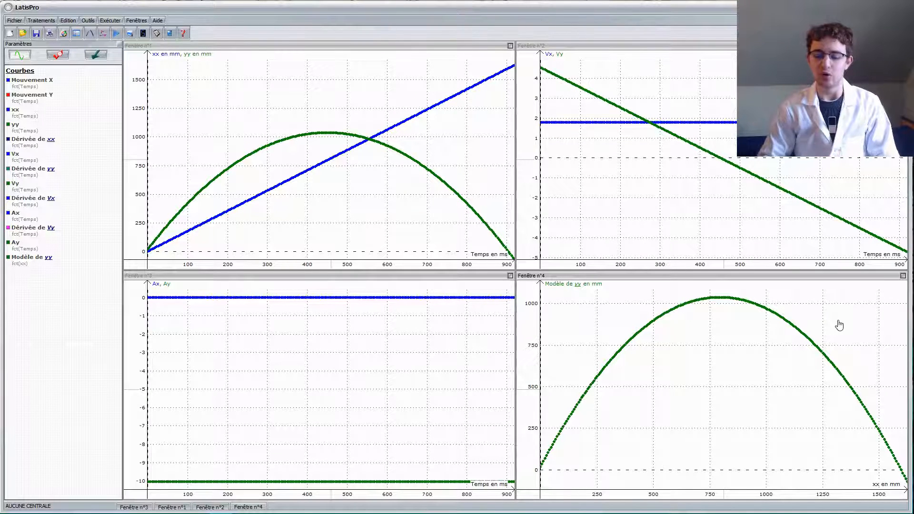
- Start the Vecteurs calculation with xx as the horizontal displacement and yy as the vertical displacement
click(28, 127)
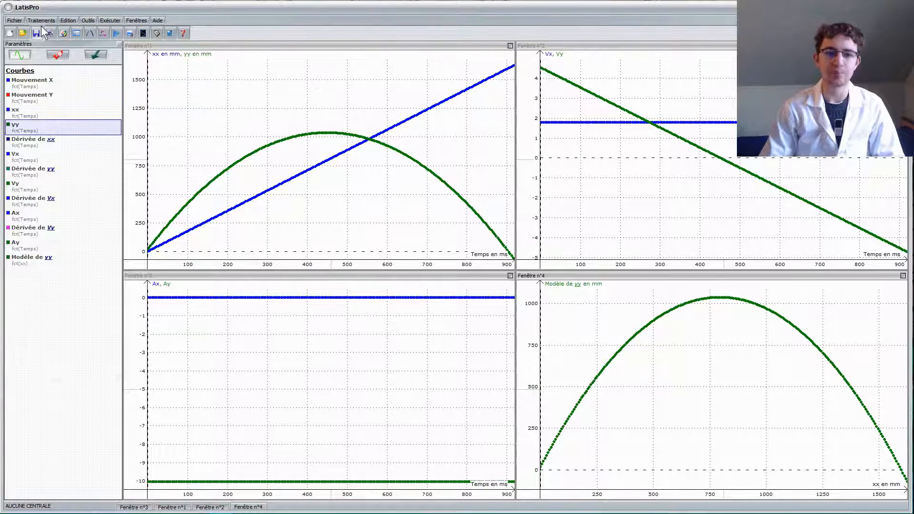
click(40, 20)
mouse_move(64, 63)
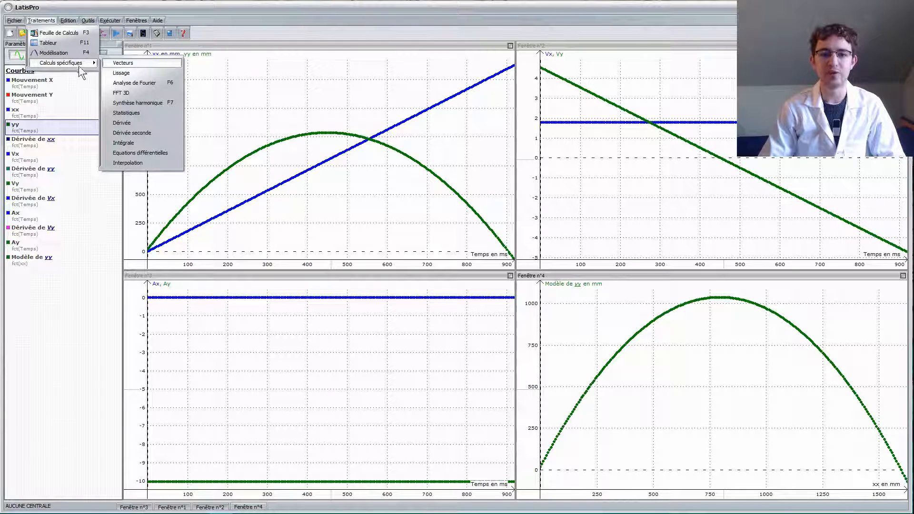
click(117, 63)
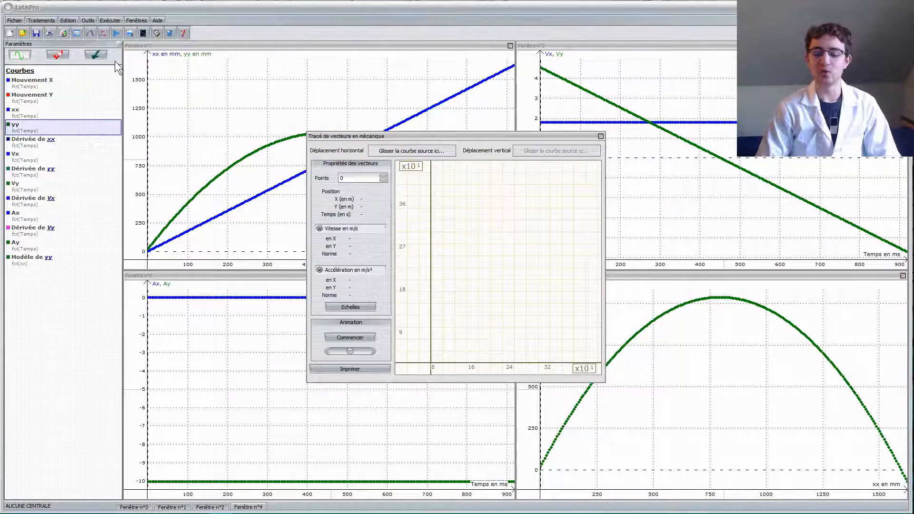
click(102, 114)
drag(102, 115, 411, 152)
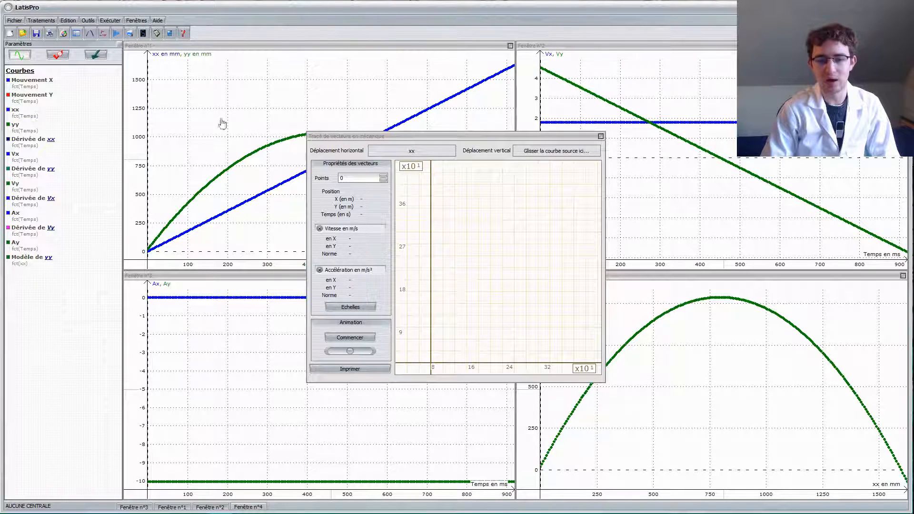
click(108, 132)
mouse_move(109, 132)
mouse_down()
mouse_move(387, 158)
mouse_move(531, 152)
mouse_up()
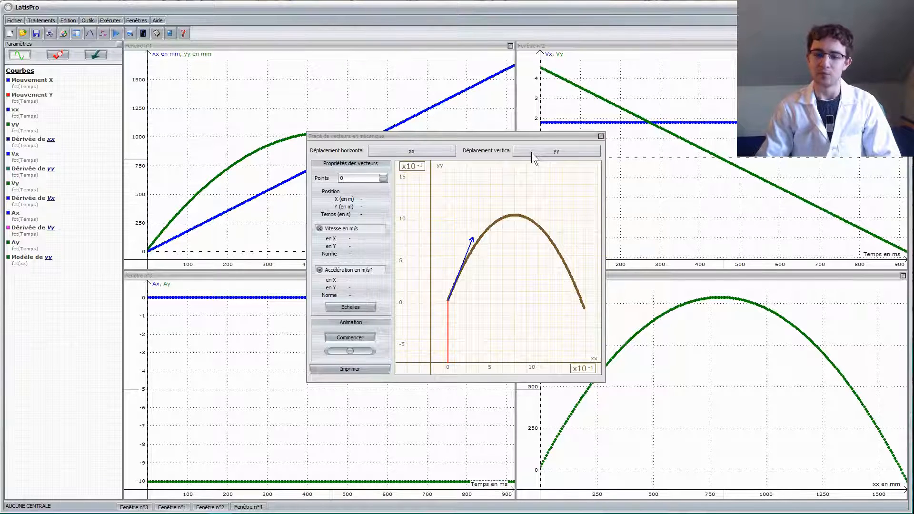
- Move the vector point along the trajectory to its last point to examine the velocity and acceleration vectors
drag(446, 299, 534, 229)
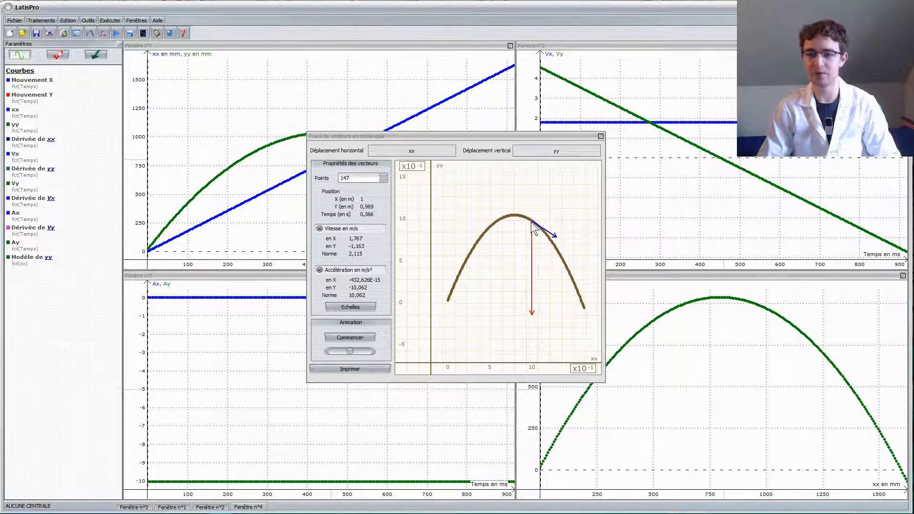
drag(532, 227, 581, 304)
drag(584, 308, 586, 312)
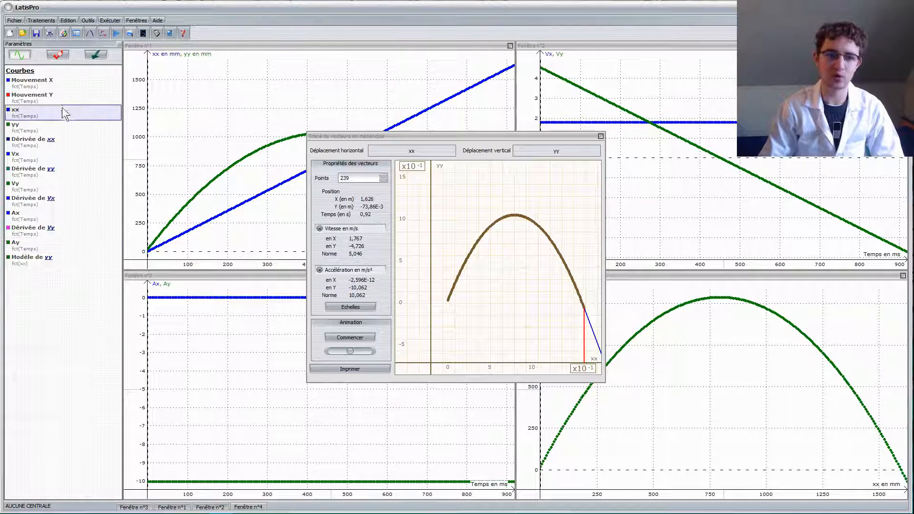
- Plot the vectors from Mouvement X and Mouvement Y for comparison, and set the horizontal and vertical displacements back to xx and yy
drag(60, 85, 415, 152)
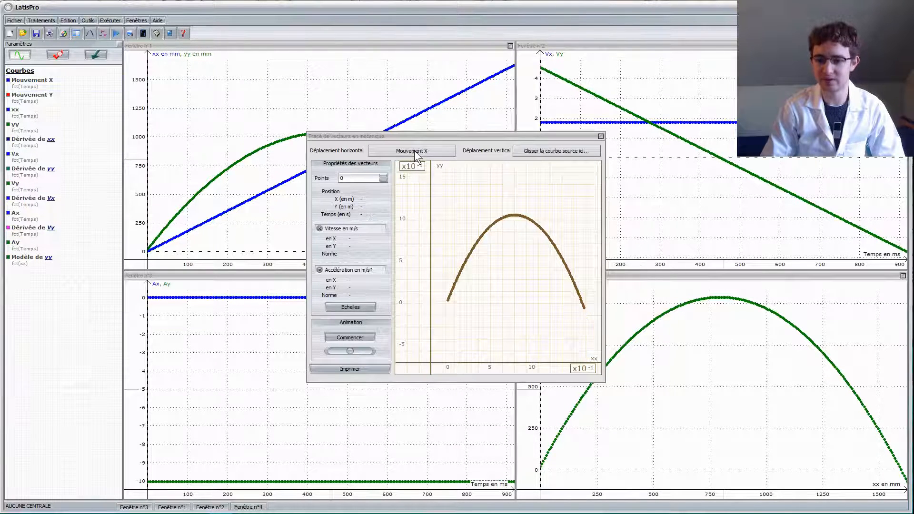
drag(95, 95, 541, 149)
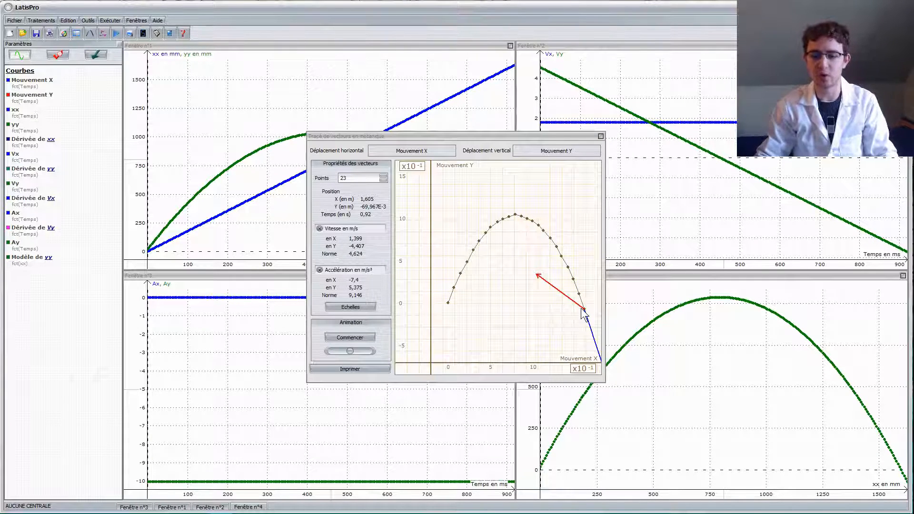
drag(60, 113, 411, 151)
drag(28, 128, 527, 151)
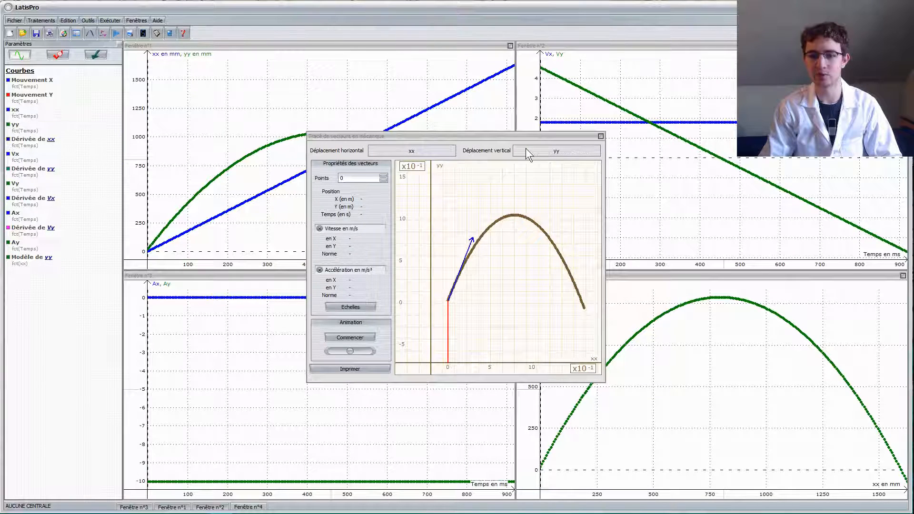
- Move the vector point along the ascending part of the trajectory and around its peak, stopping at point 112
drag(458, 289, 507, 218)
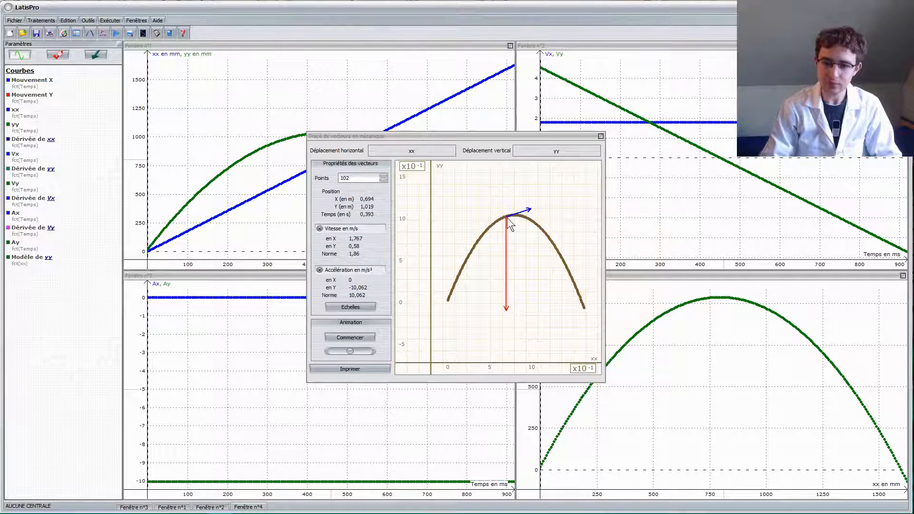
mouse_move(506, 218)
mouse_down()
mouse_move(484, 233)
mouse_move(451, 298)
mouse_move(482, 237)
mouse_move(516, 215)
mouse_up()
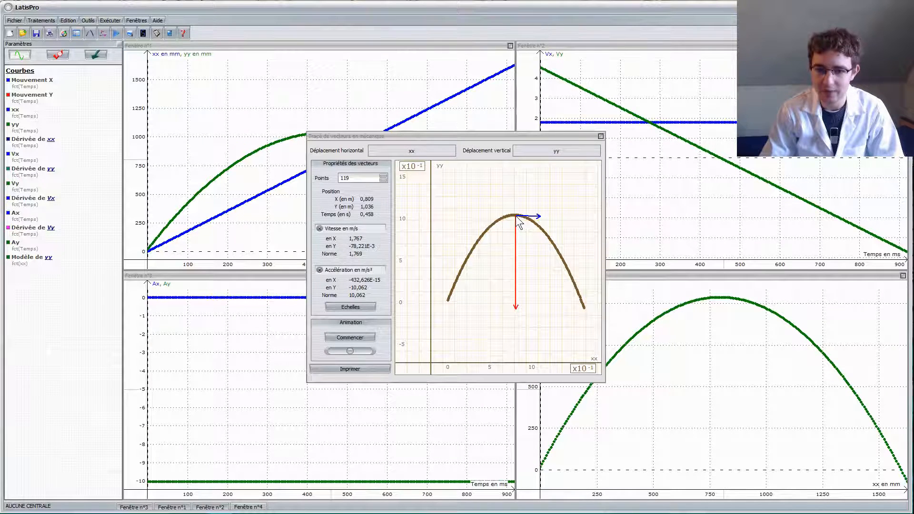
drag(518, 222, 513, 215)
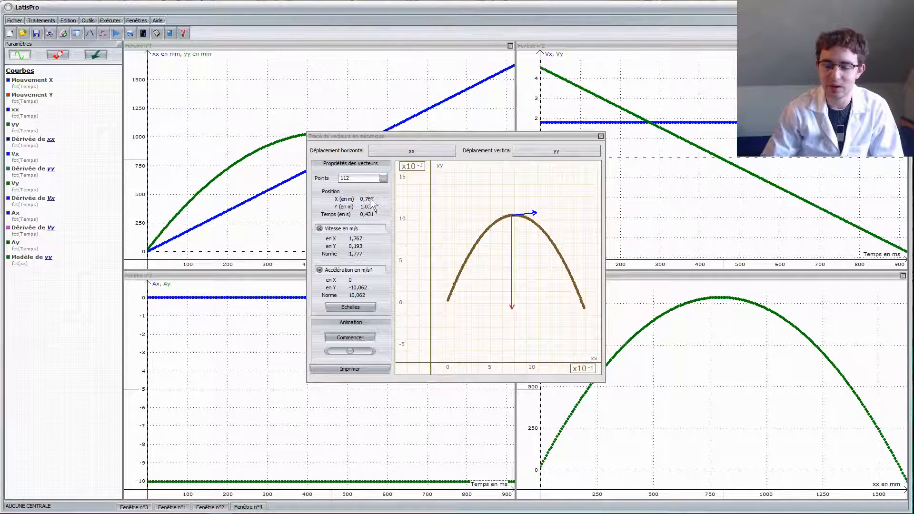
- Advance the vector point one by one up to 120 and back to 119, examining the vertical velocity around the peak
click(366, 178)
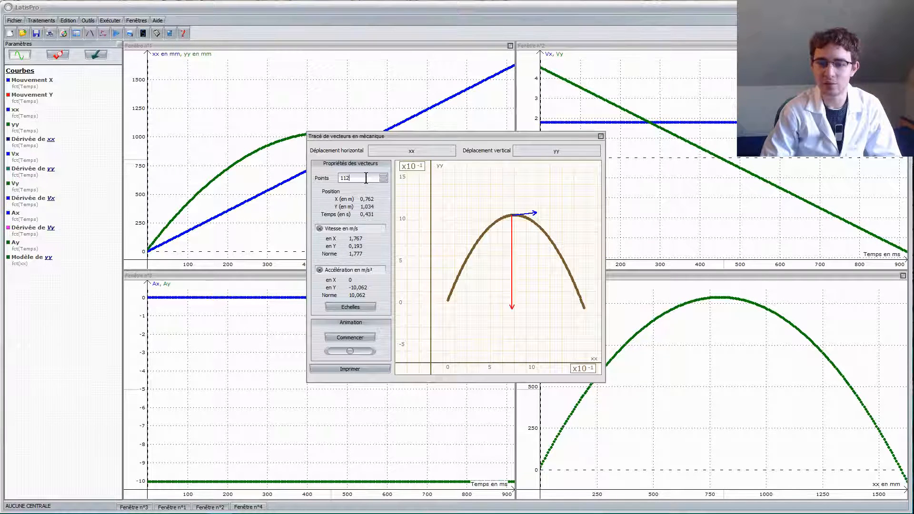
key(Up)
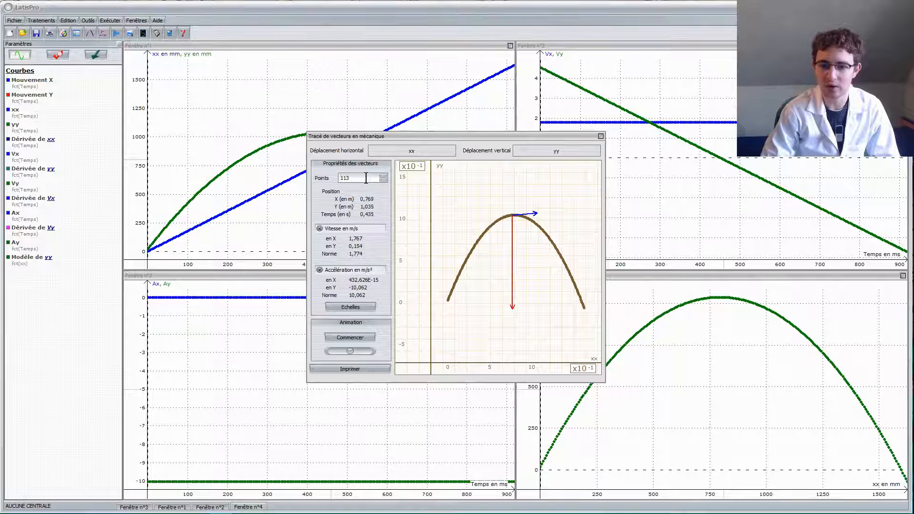
key(Up)
key(Up)
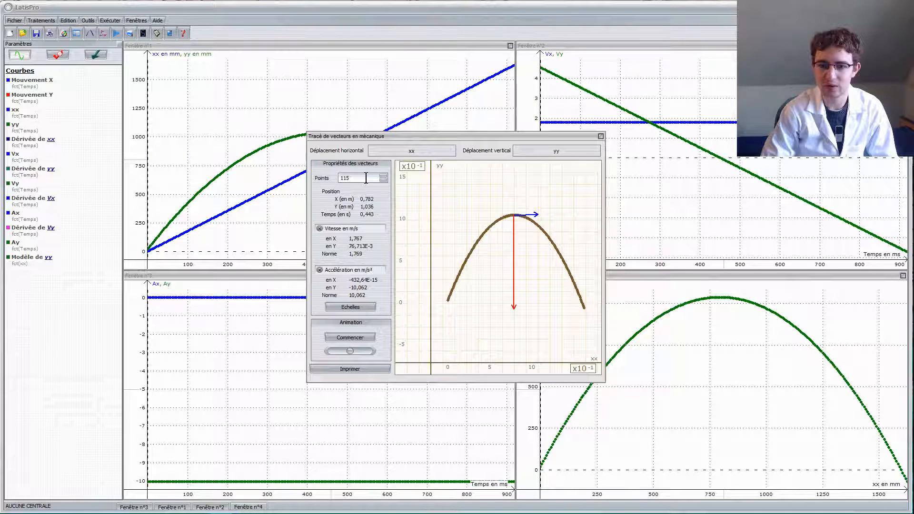
key(Up)
key(Up)
key(Up)
key(Up)
key(Up)
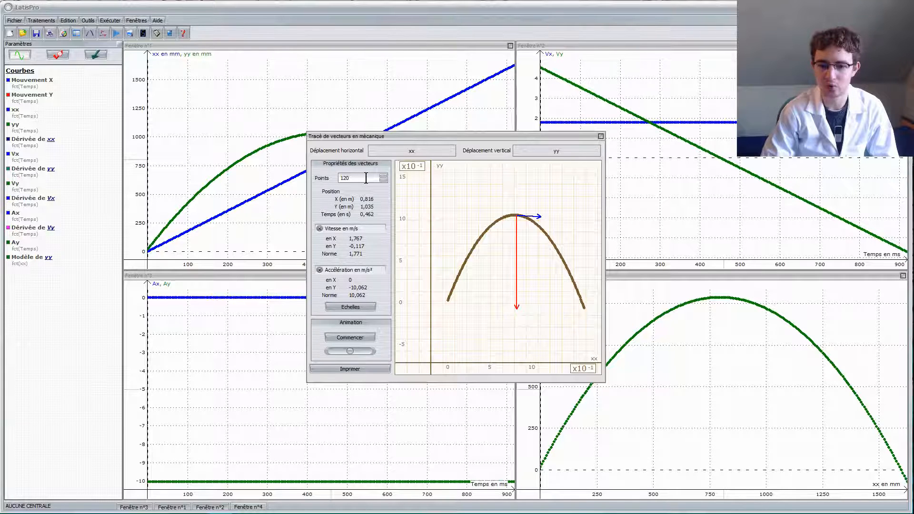
key(Down)
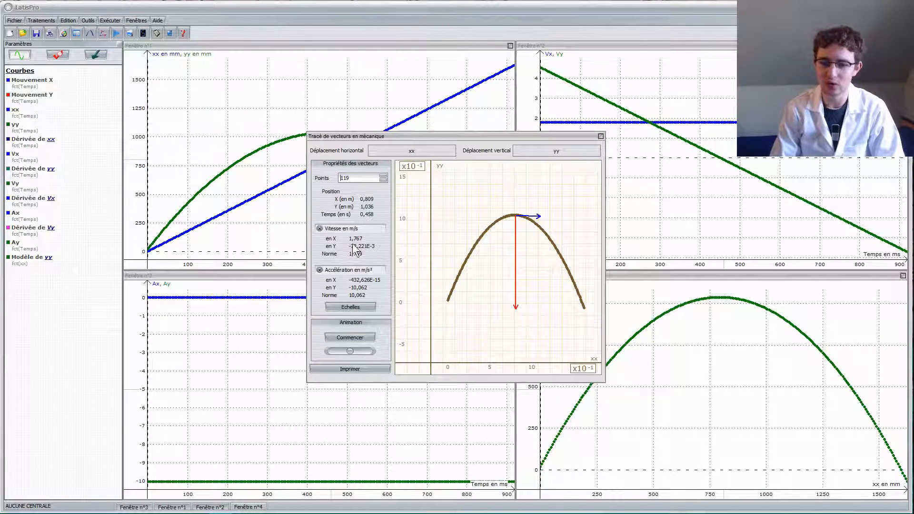
- Step the vector point back to 115 to compare the vertical velocity just before the peak
click(383, 181)
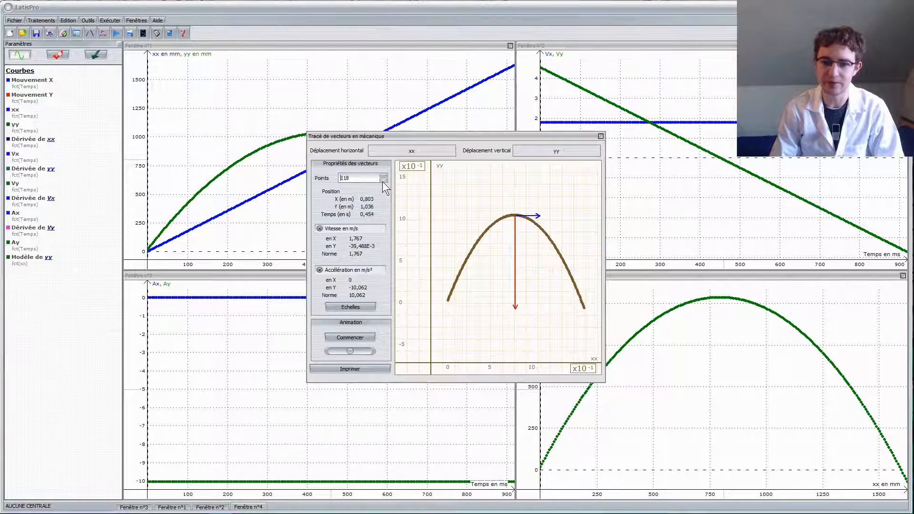
click(382, 180)
click(382, 180)
click(382, 181)
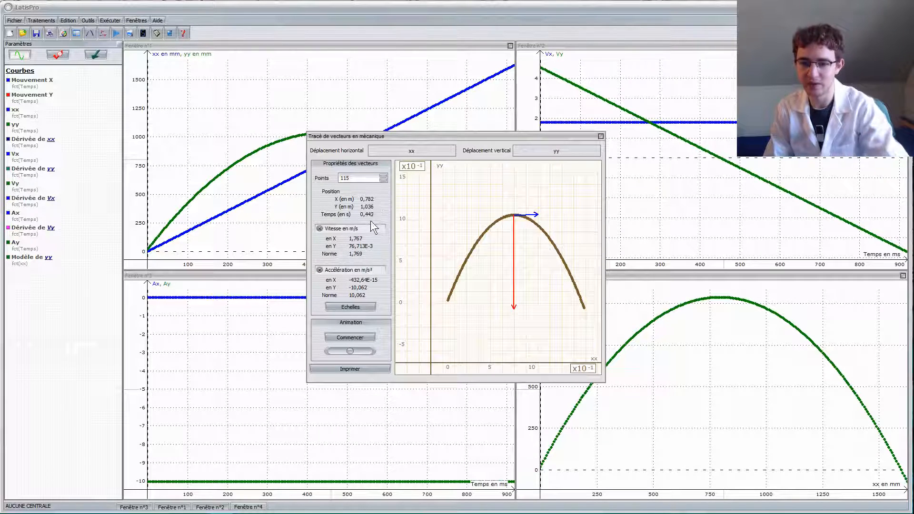
- Advance the vector point to 235, near the trajectory's return to launch height, to examine the position and velocity there
click(384, 177)
click(384, 177)
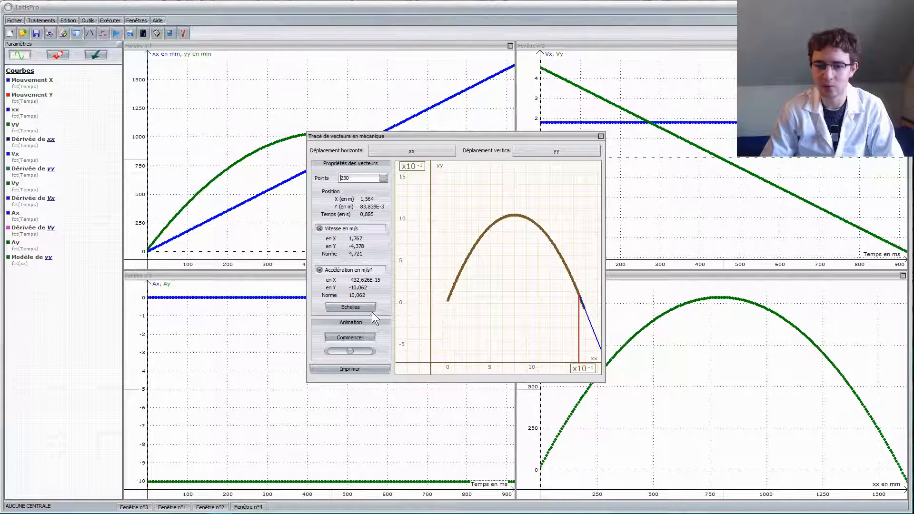
click(363, 177)
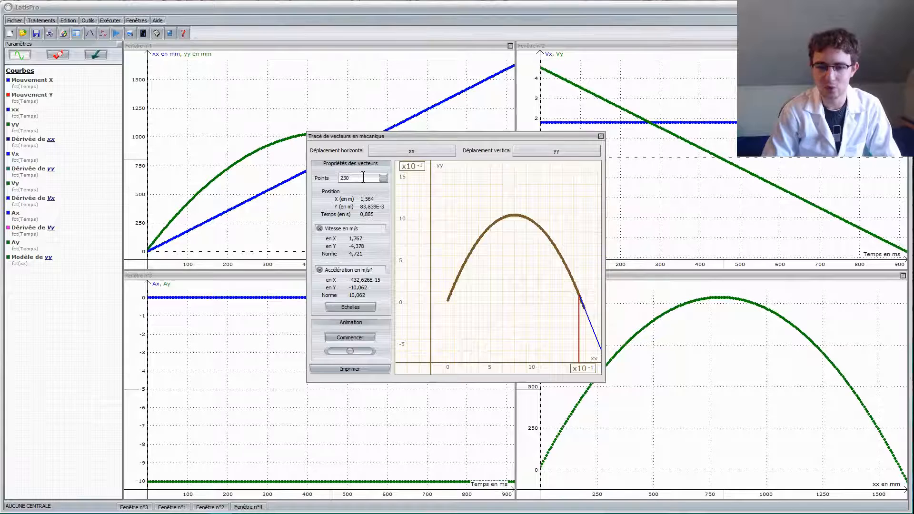
key(Up)
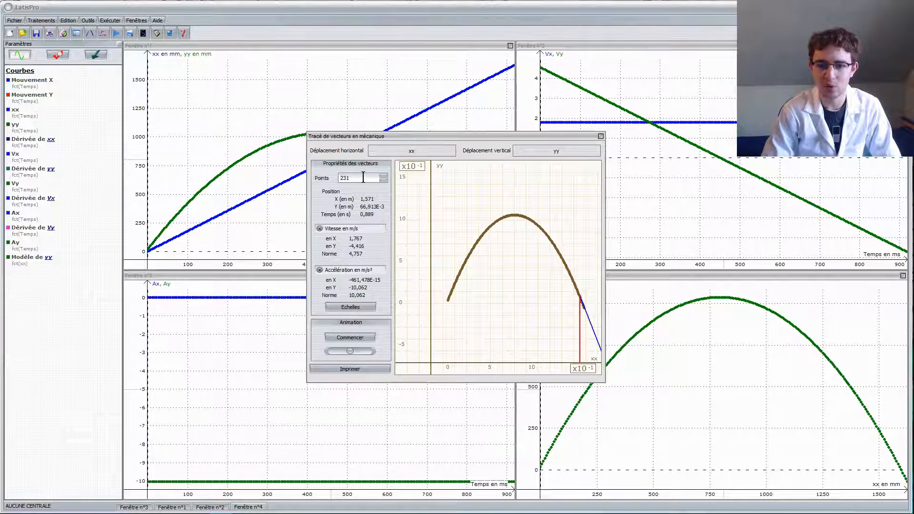
key(Up)
key(Up)
key(Up)
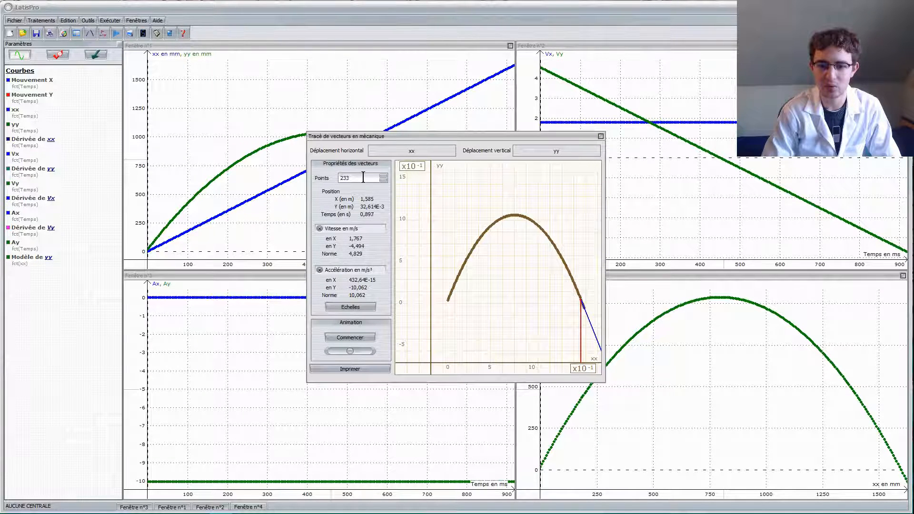
key(Up)
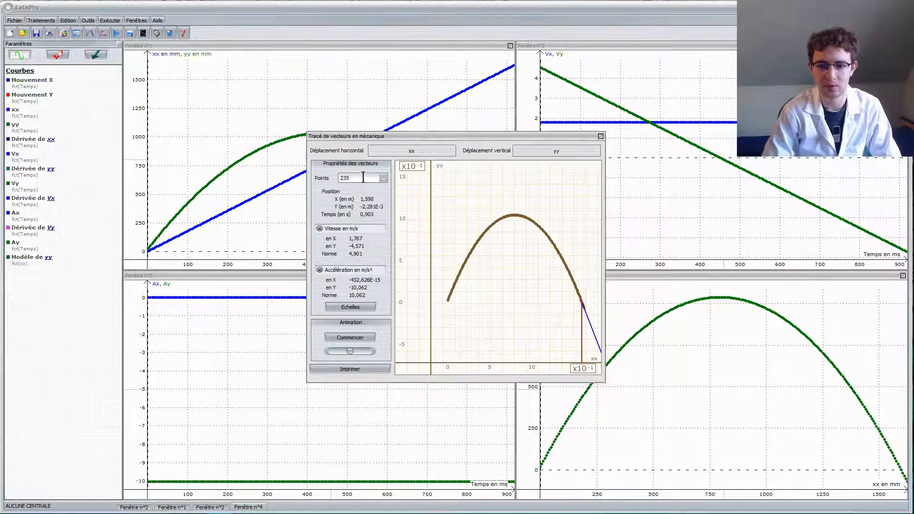